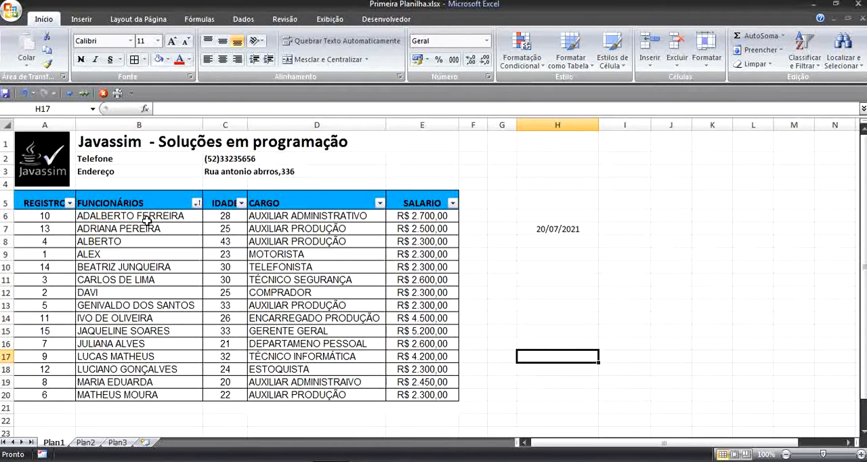
Step: Copy the first employee's row, A6:E6, and paste it into row 24 below the table
left_click_drag(58, 217, 391, 215)
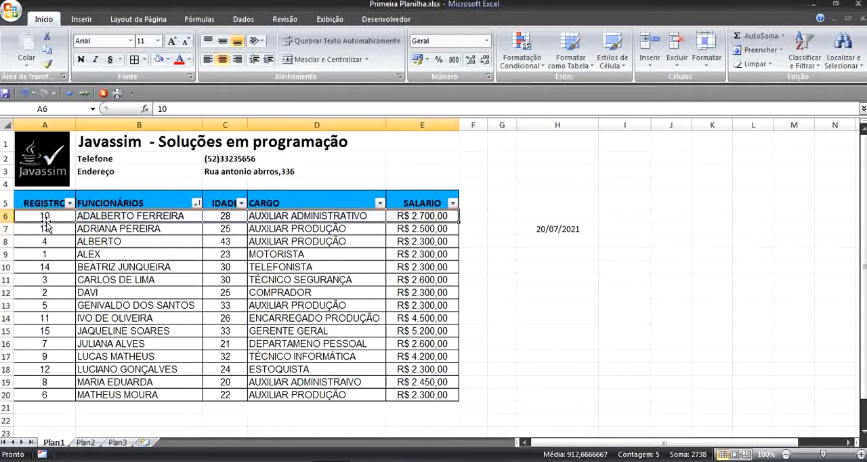
left_click(49, 216)
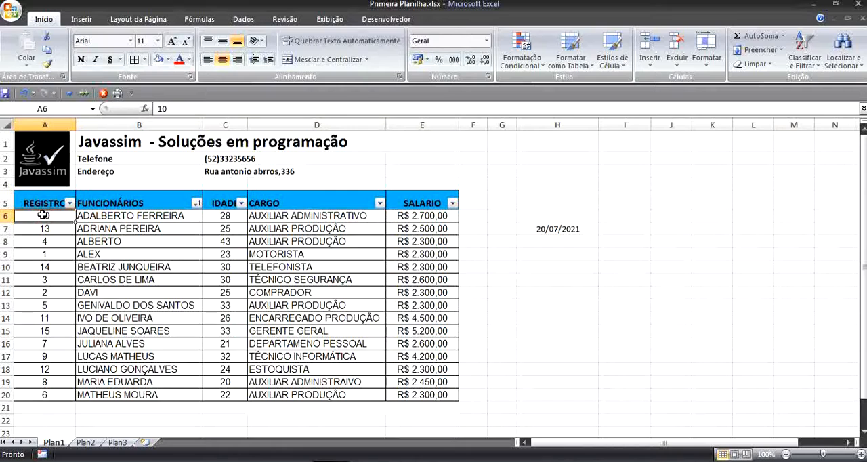
left_click_drag(48, 216, 110, 218)
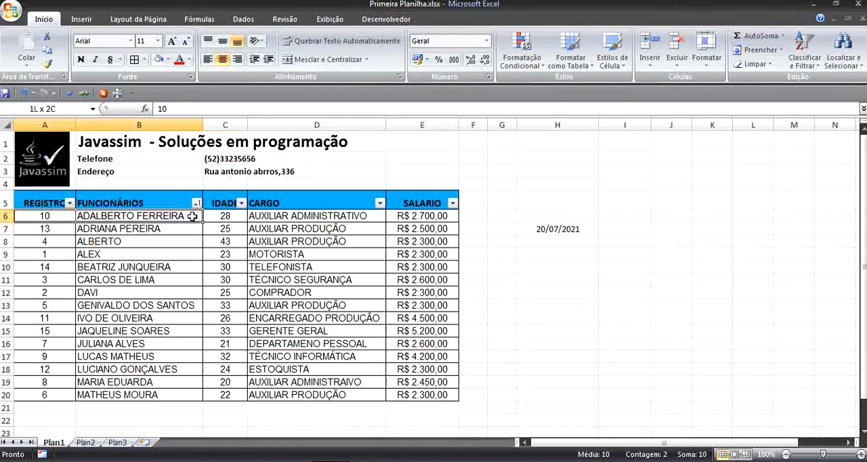
left_click_drag(192, 216, 409, 216)
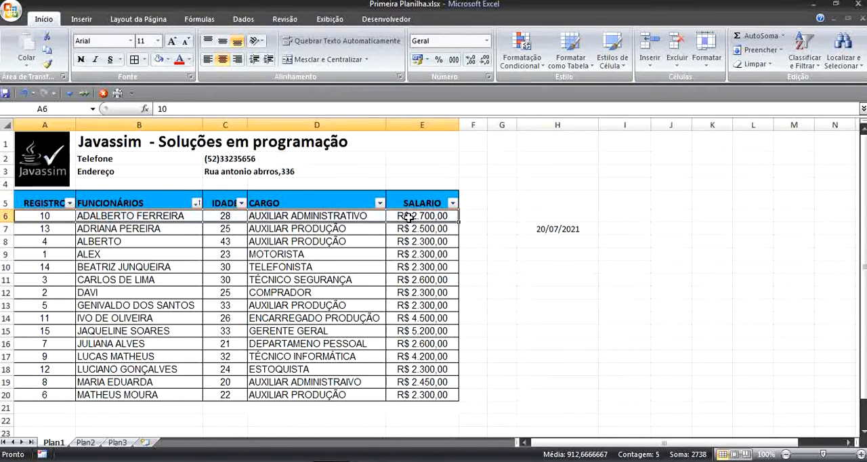
key("ctrl+c")
scroll(61, 316, "down", 3)
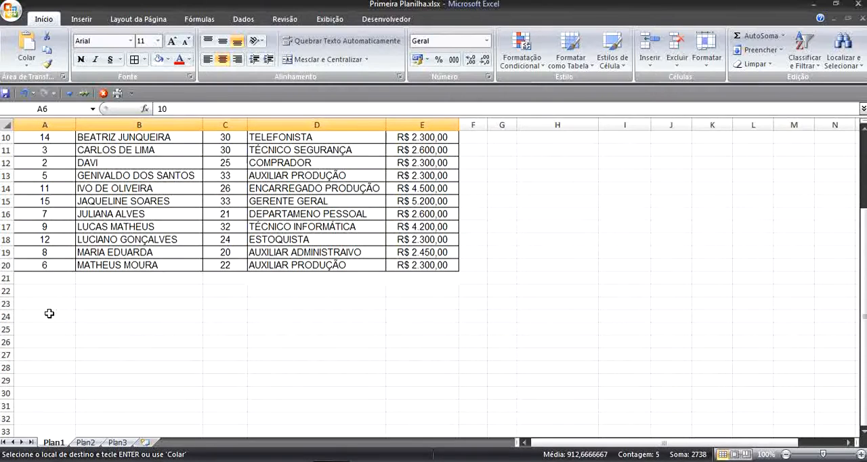
left_click(50, 314)
key("ctrl+v")
left_click(329, 373)
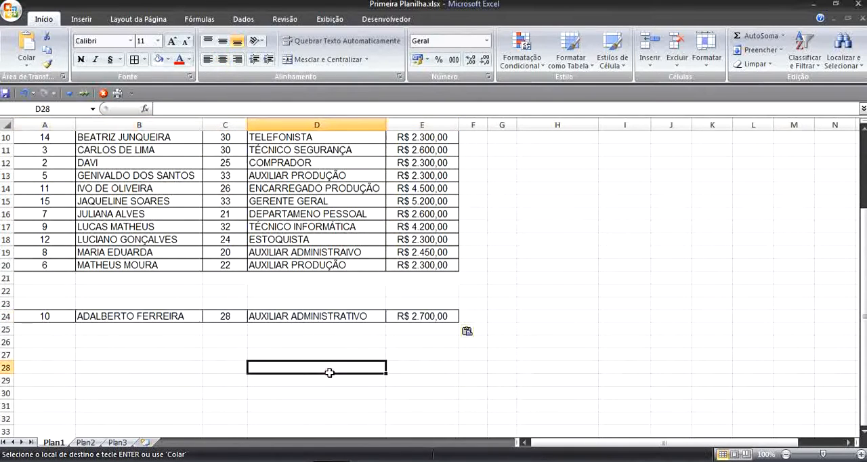
Step: Undo the paste in row 24 and return to the employee table
key("ctrl+z")
scroll(292, 349, "up", 3)
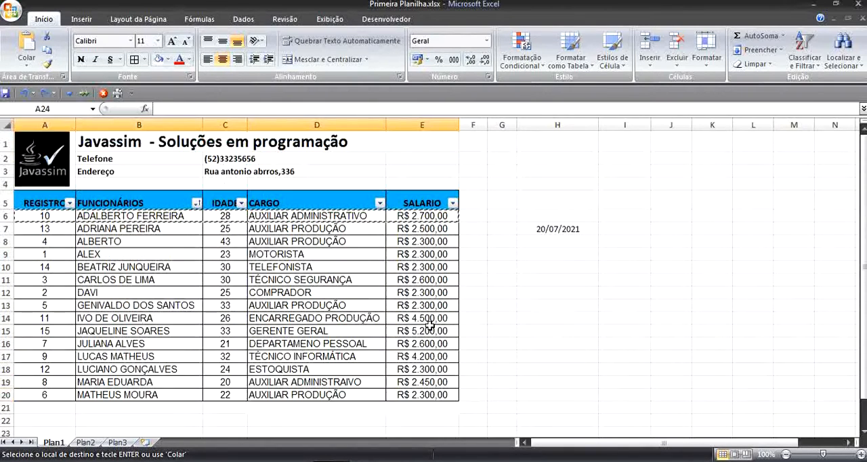
left_click(511, 307)
left_click(260, 279)
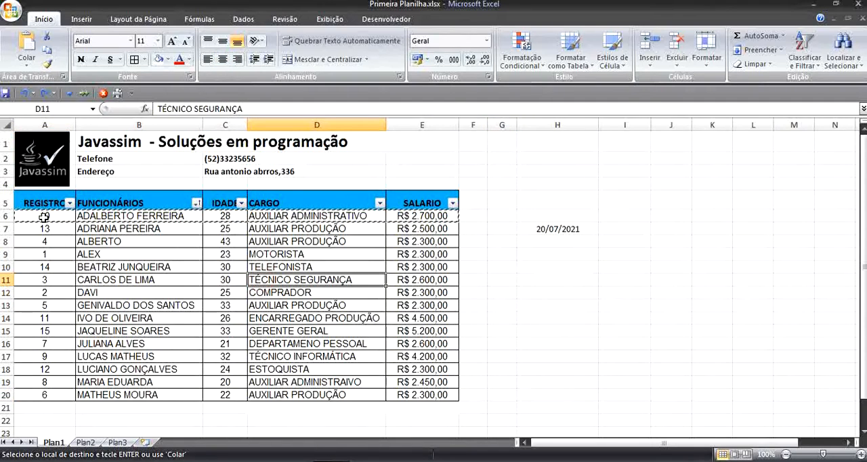
Step: Copy the whole employee table with its header, A5:E20, and paste it at cell A1 of sheet Plan3
left_click_drag(40, 202, 431, 392)
left_click_drag(42, 195, 426, 395)
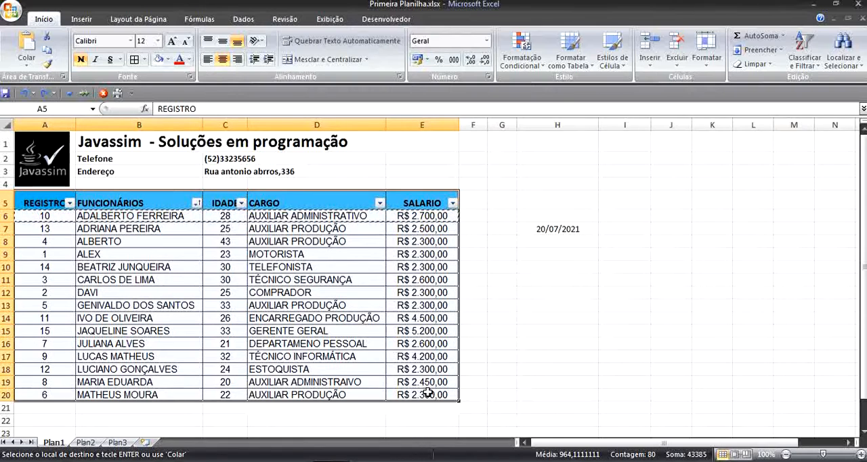
key("ctrl+c")
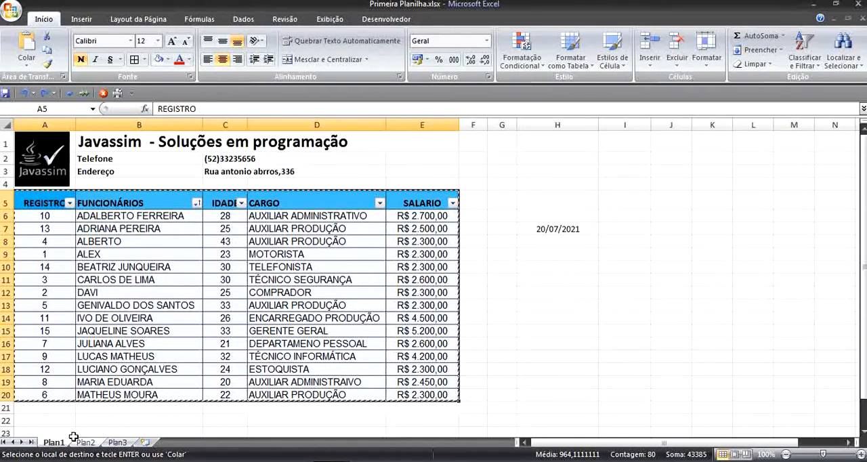
left_click(121, 441)
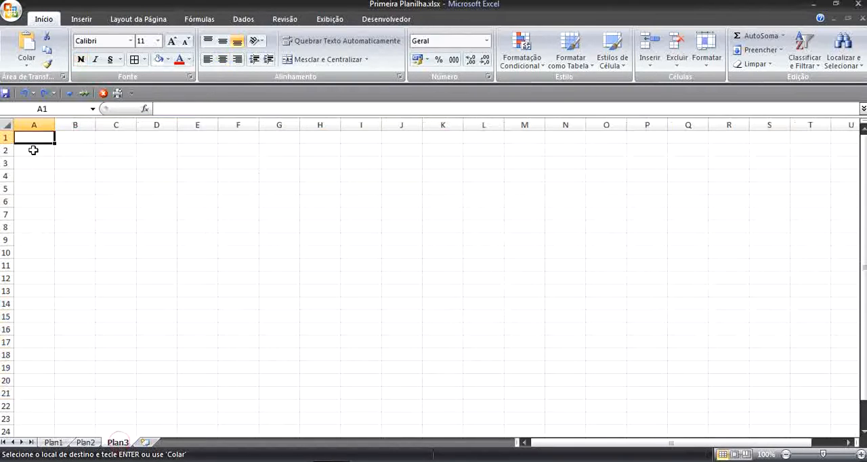
key("ctrl+v")
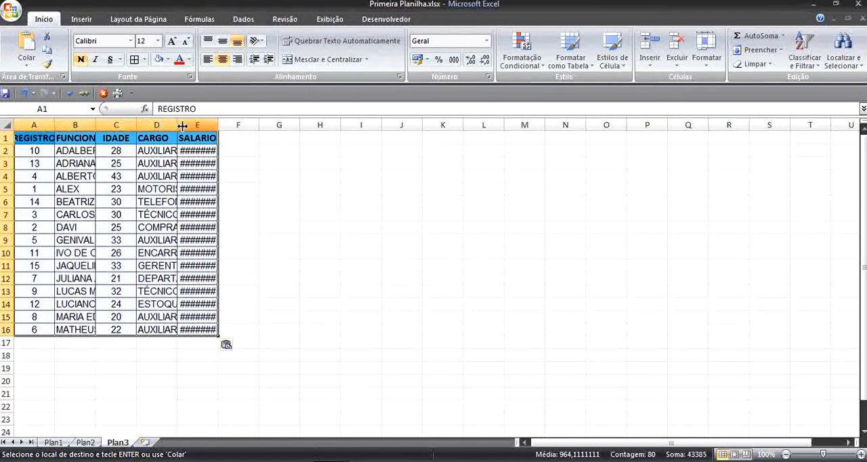
Step: Fit the SALARIO column to its contents and widen the CARGO, IDADE and FUNCIONÁRIOS columns on Plan3
double_click(218, 125)
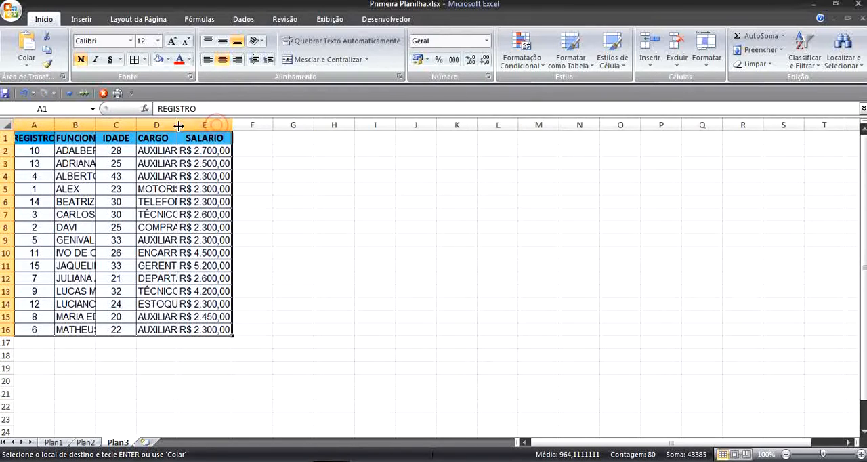
left_click_drag(177, 125, 249, 126)
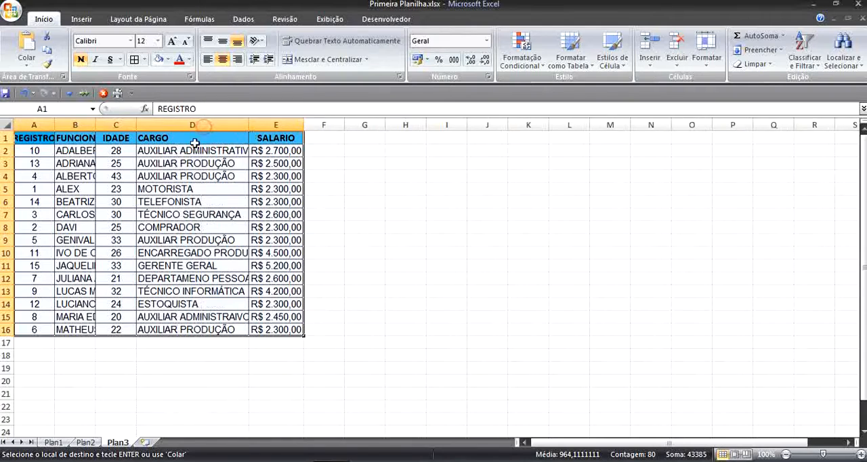
left_click_drag(139, 126, 171, 126)
left_click_drag(96, 126, 123, 125)
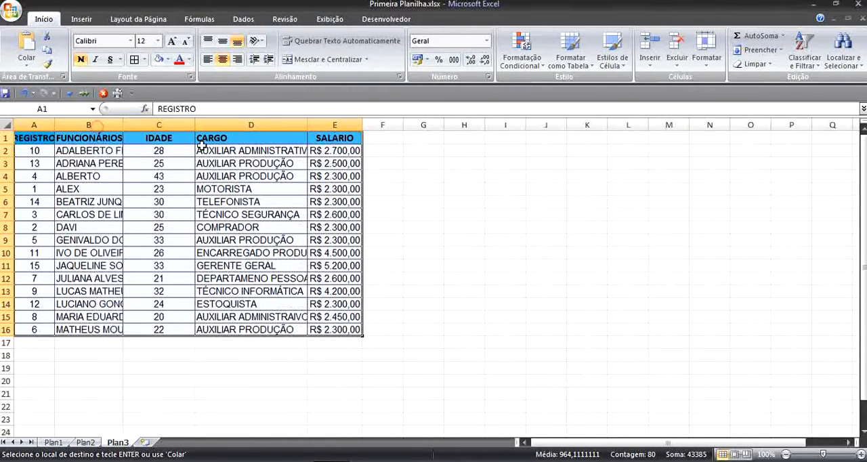
Step: Return to sheet Plan1 and cancel the copy marking around the employee table
left_click(53, 442)
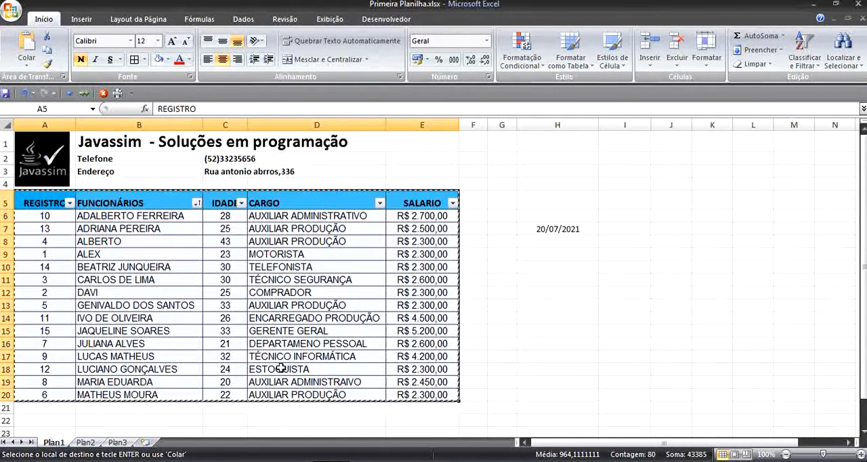
left_click(579, 276)
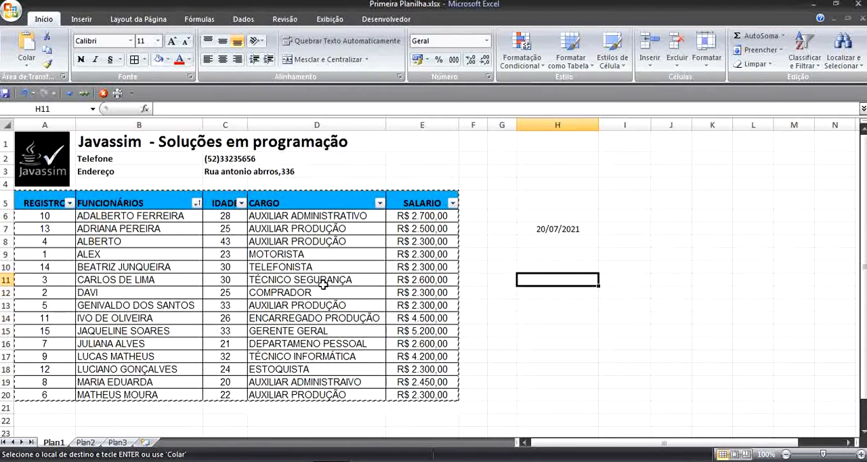
key("Escape")
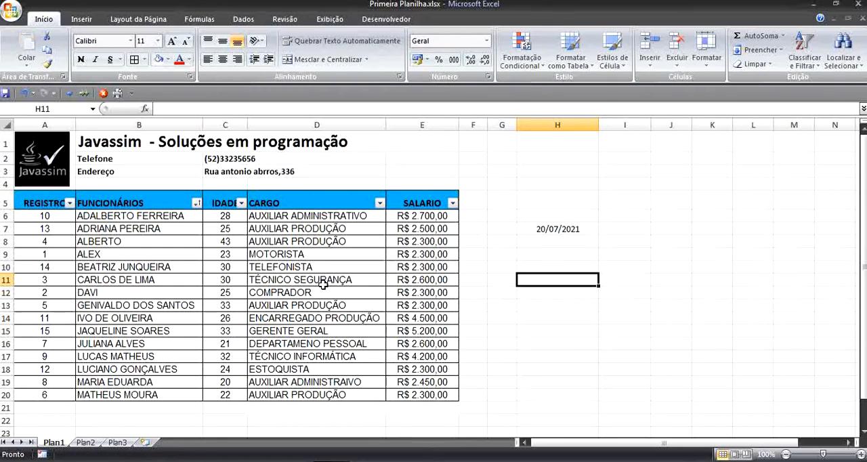
Step: Select all the salary values in E6:E20 to review the range
scroll(515, 208, "down", 1)
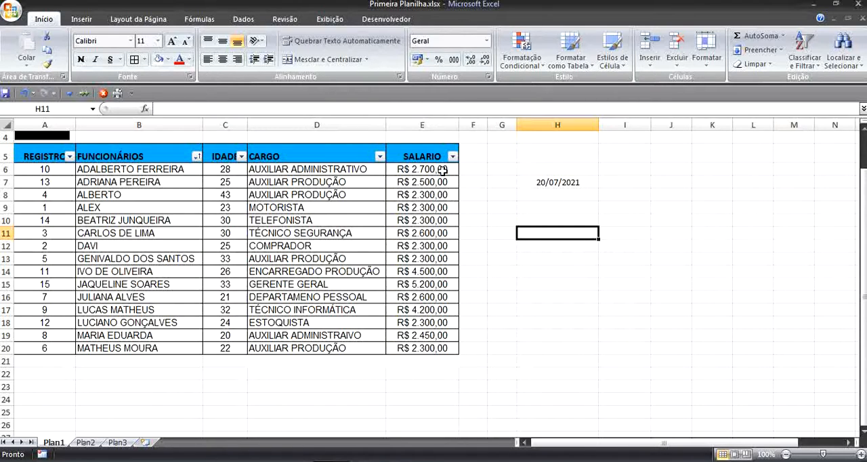
scroll(531, 208, "up", 1)
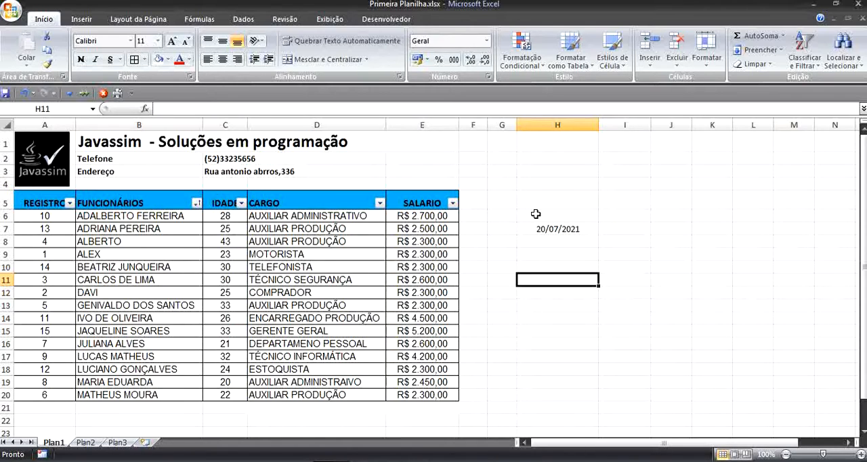
left_click(437, 215)
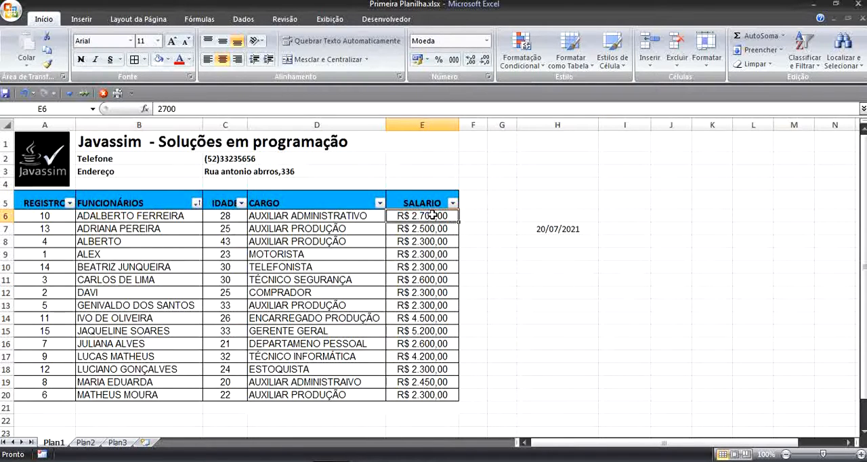
left_click_drag(433, 215, 429, 400)
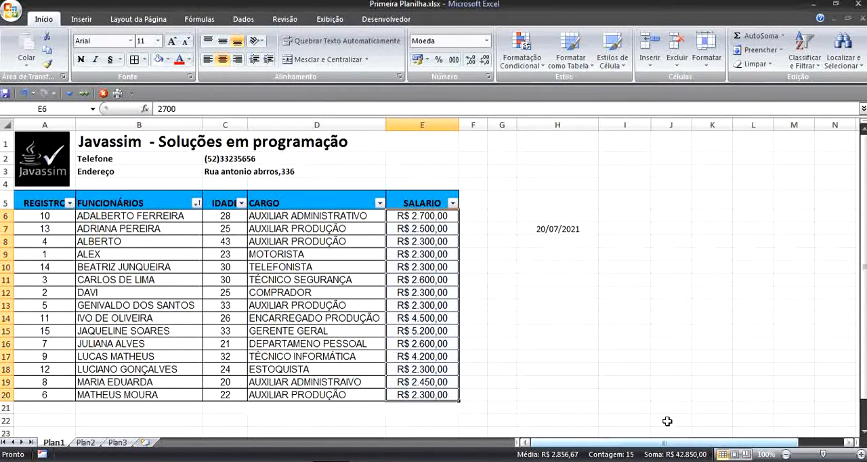
Step: Apply all borders to cells D21:E21 directly below the employee table
left_click(422, 407)
scroll(441, 344, "down", 2)
scroll(546, 308, "up", 1)
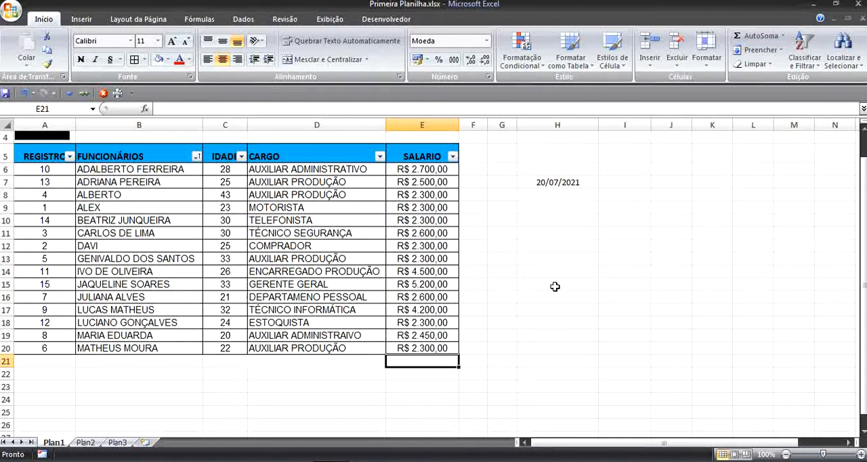
left_click_drag(326, 361, 438, 368)
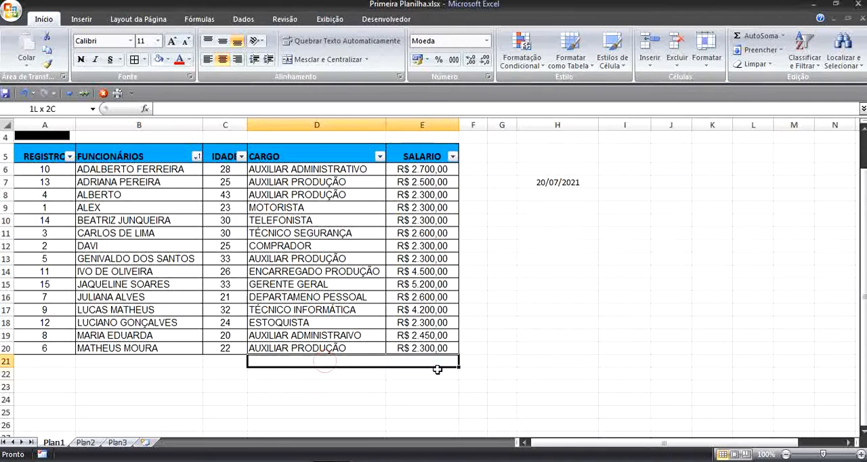
left_click(134, 59)
left_click(525, 349)
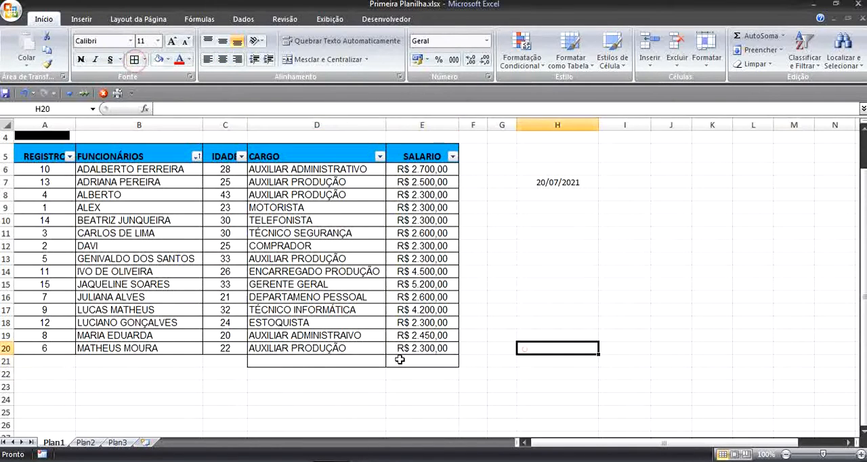
Step: Enter the label "Total" in cell D21
left_click(341, 360)
type("Total")
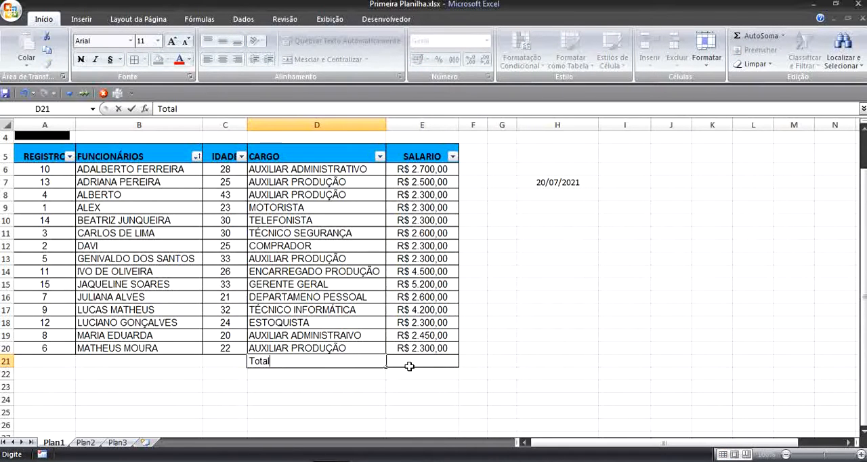
left_click(410, 366)
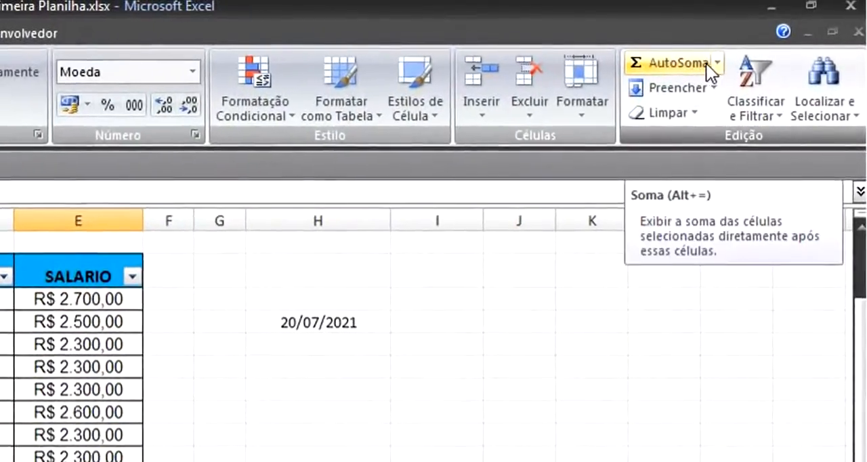
Step: Sum the salaries E6:E20 in cell E21 with AutoSum
left_click(735, 56)
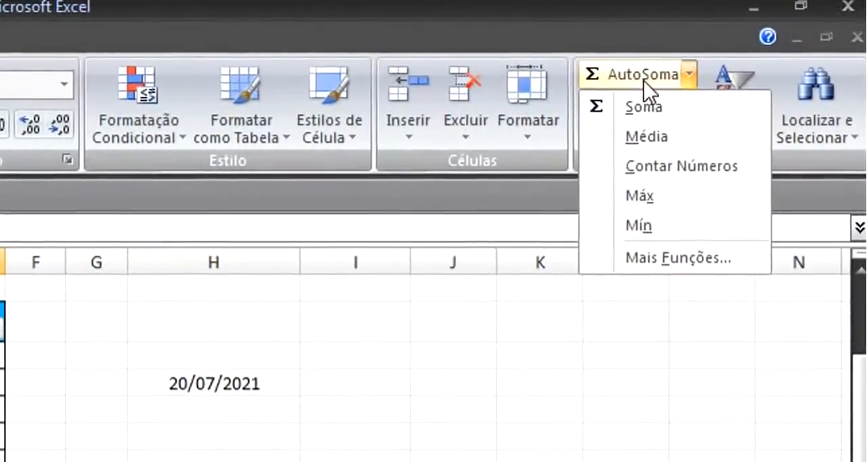
left_click(625, 15)
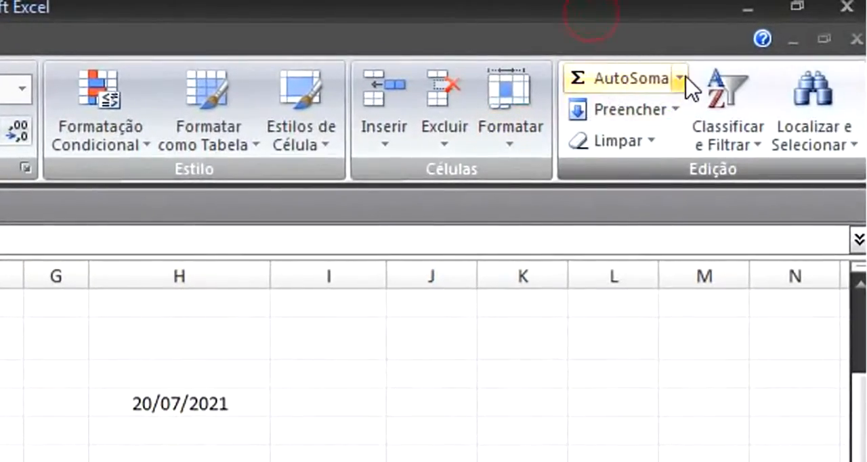
left_click(627, 86)
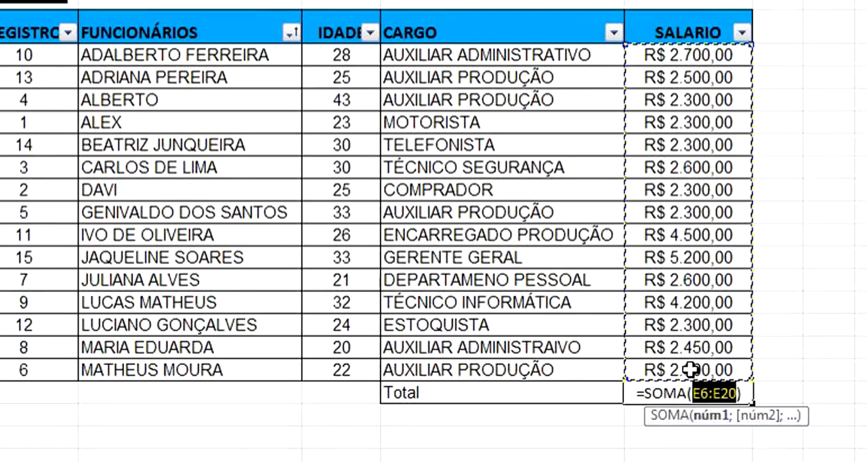
key("Return")
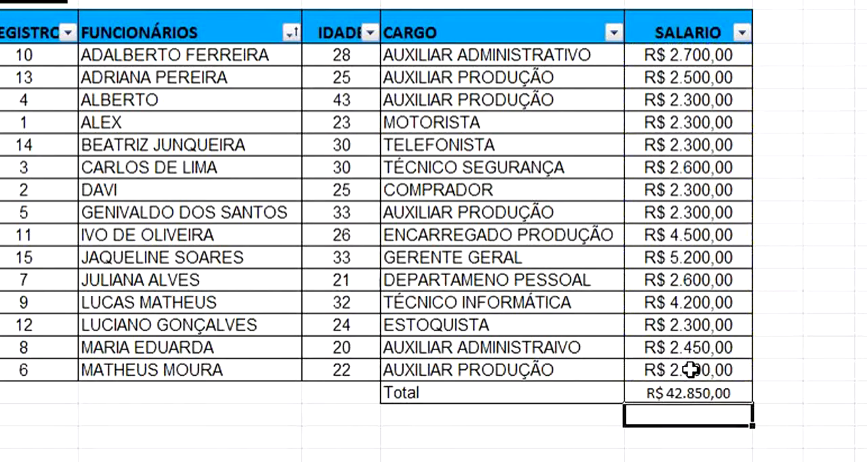
Step: Discard the stray entry in E22 and undo the salary sum in E21
type("z")
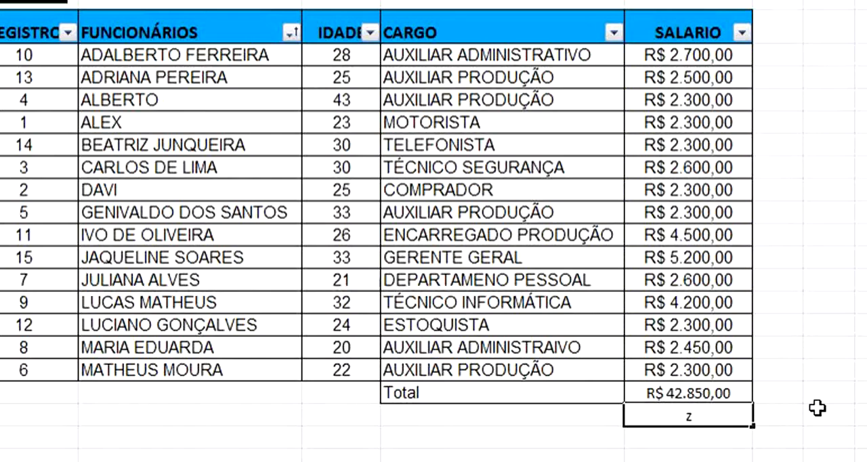
key("Escape")
key("ctrl+z")
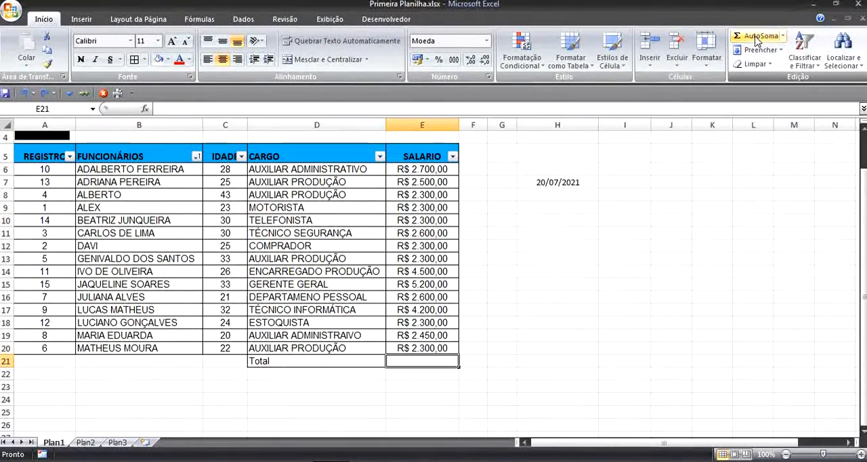
Step: Insert the AutoSum formula =SOMA(E6:E20) in E21 beside the Total label
left_click(759, 35)
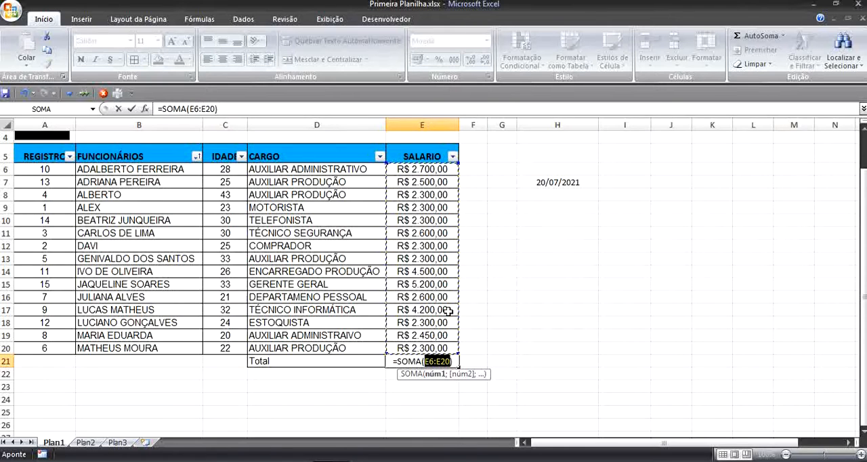
key("Return")
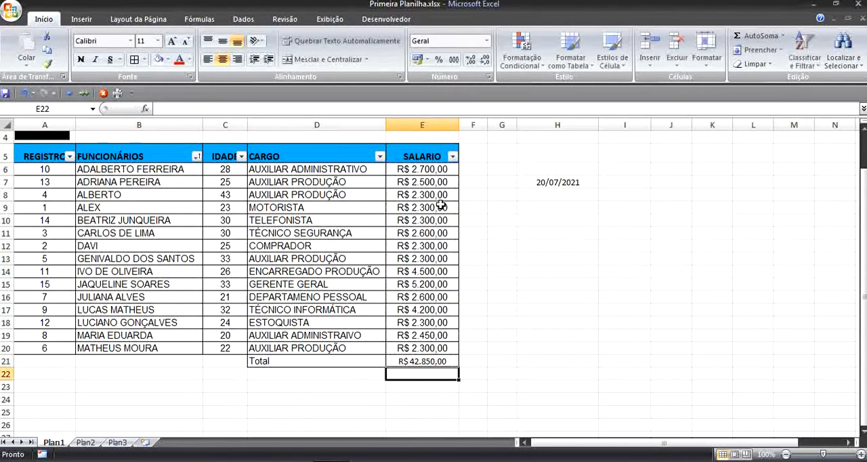
Step: Examine the SOMA formula in E21 and the first and last cells of its range, E6 and E20
left_click(422, 360)
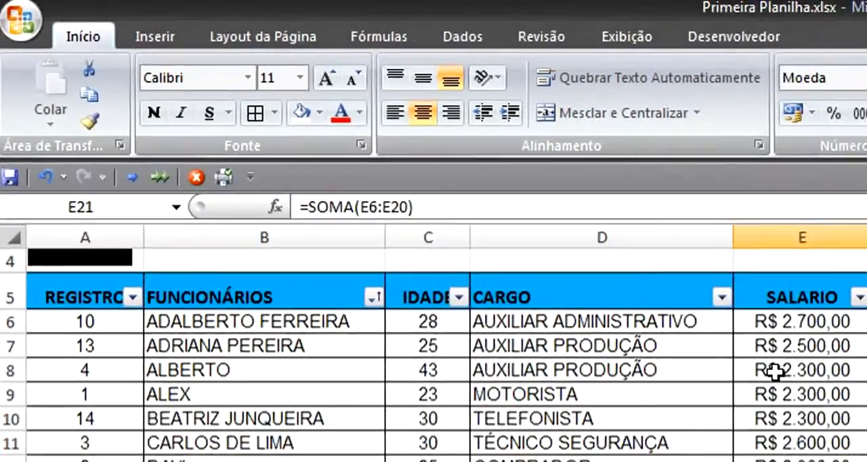
left_click(511, 210)
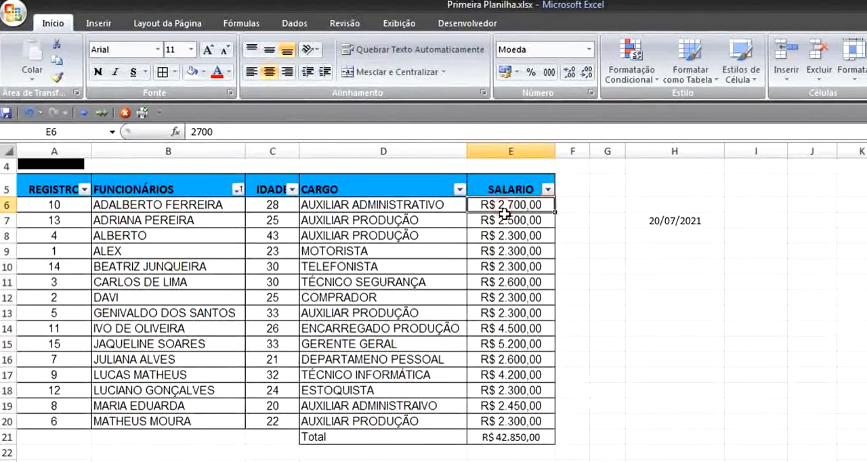
left_click(515, 417)
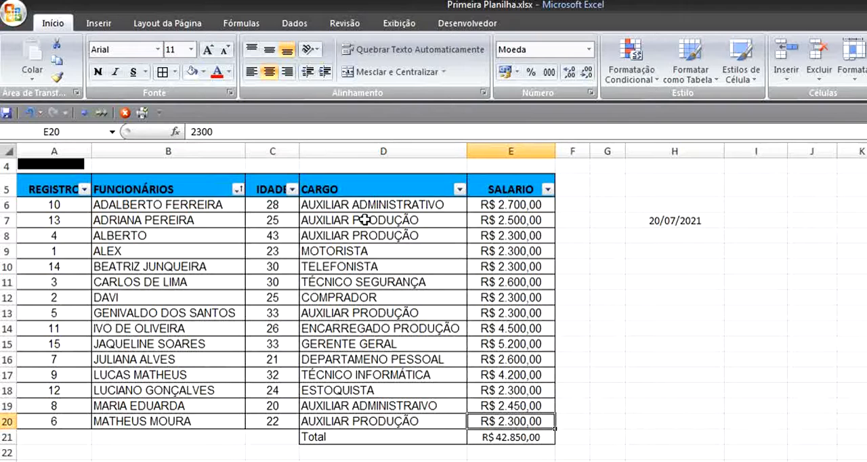
left_click(517, 441)
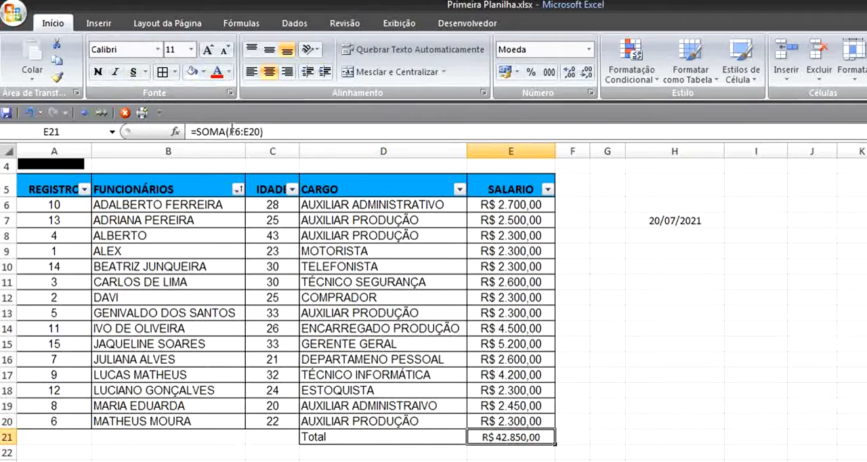
left_click(201, 133)
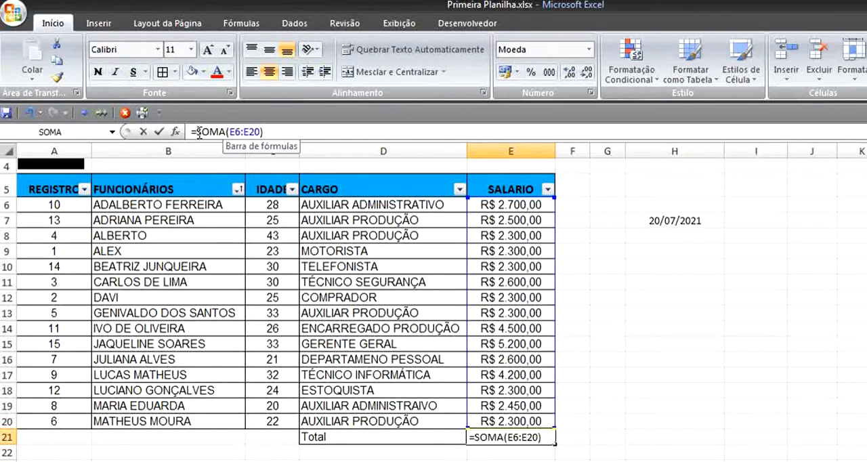
left_click(283, 133)
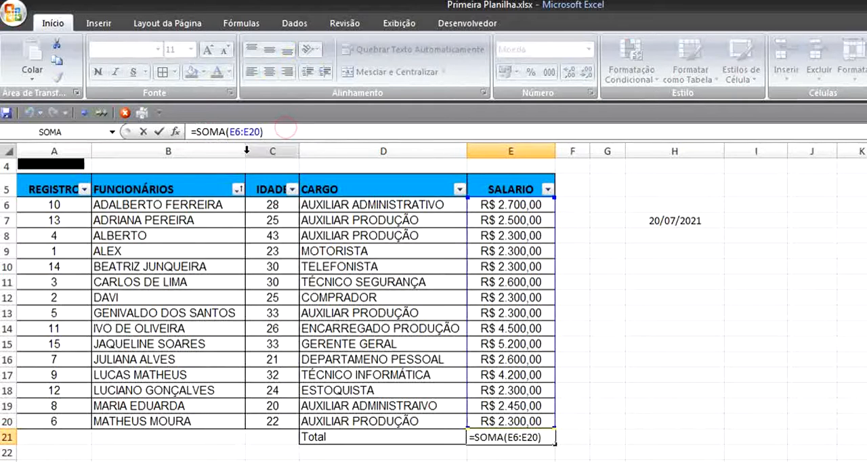
left_click(703, 330)
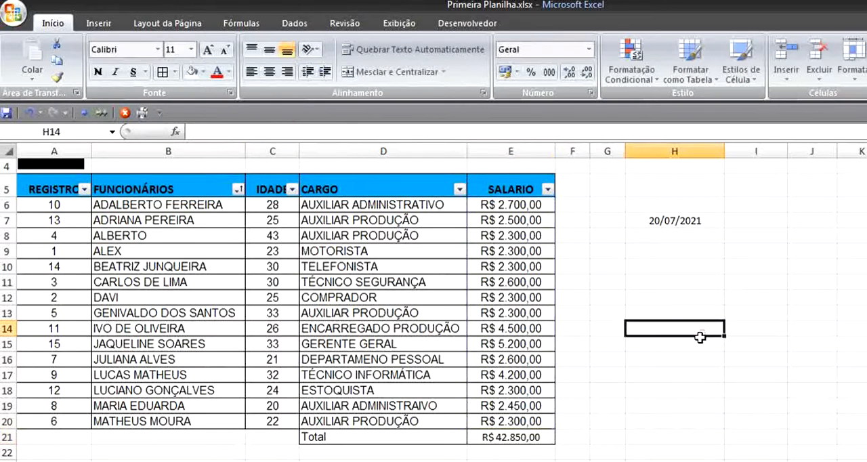
type("=")
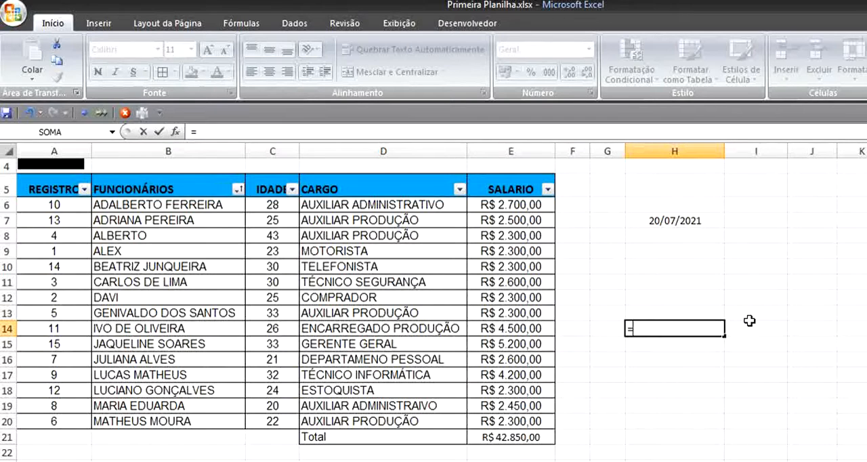
key("Escape")
left_click(816, 362)
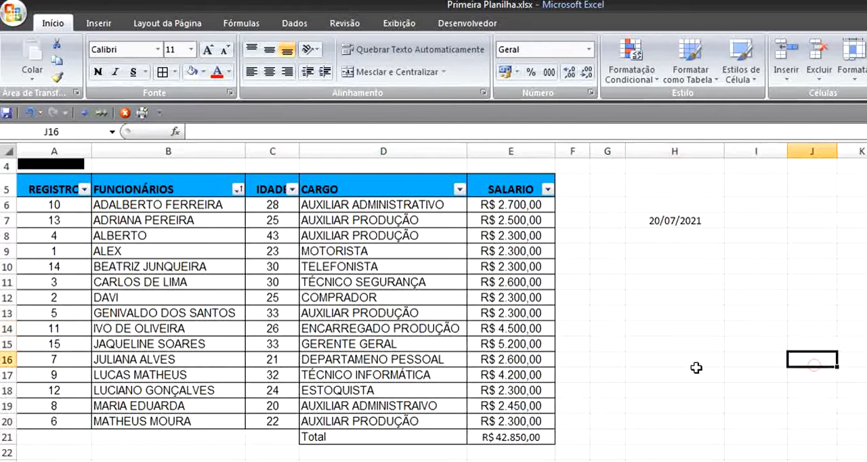
Step: Format the salary total in E21 with a yellow fill and bold text
left_click(482, 437)
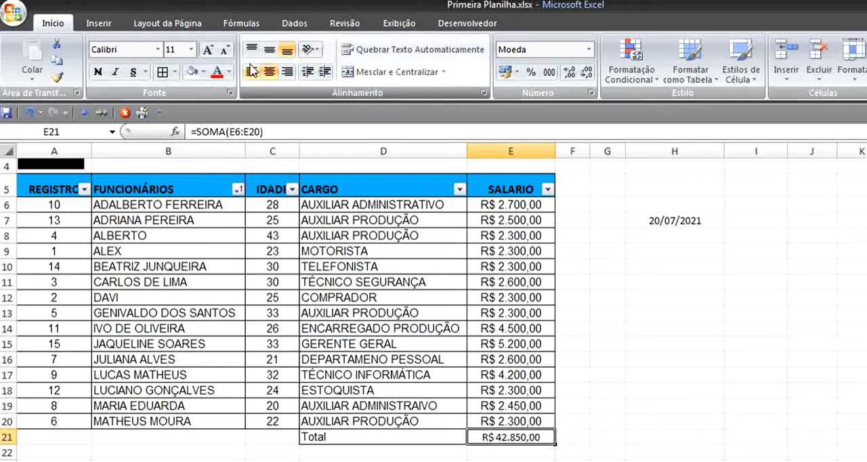
left_click(203, 72)
left_click(226, 186)
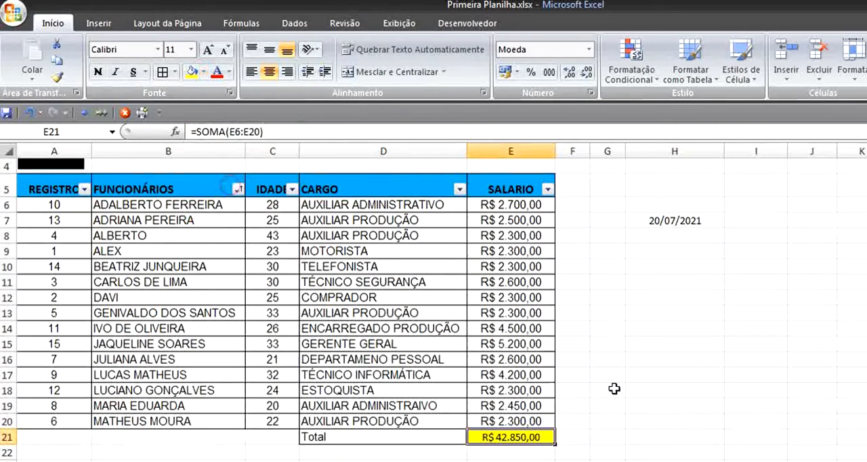
left_click(583, 416)
left_click(515, 427)
left_click(515, 442)
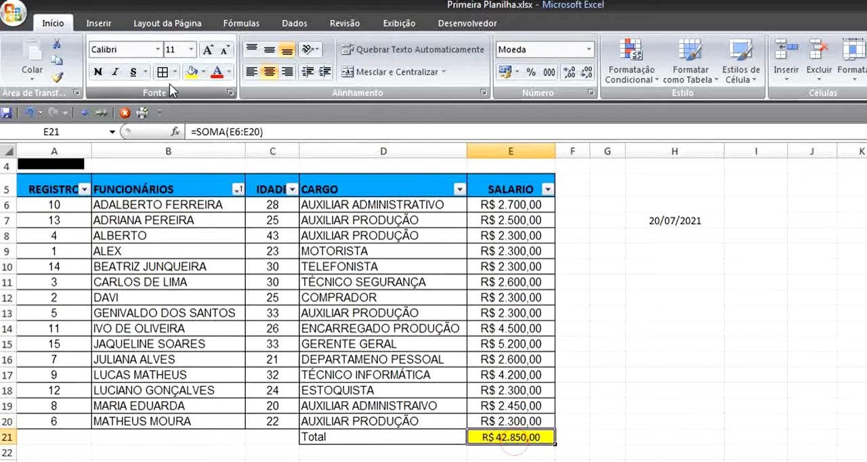
left_click(98, 73)
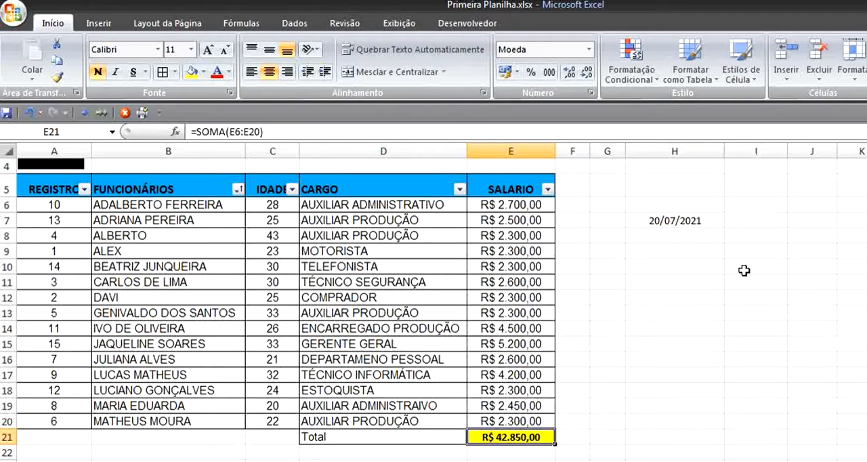
Step: Enter =SOMA(E6:E20) in cell H5 and compare its formula with the one in E21
left_click(668, 179)
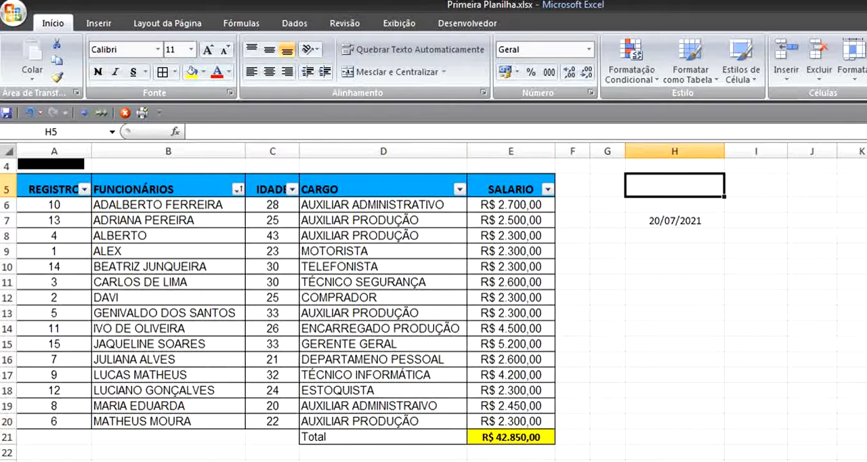
type("=SOMA()")
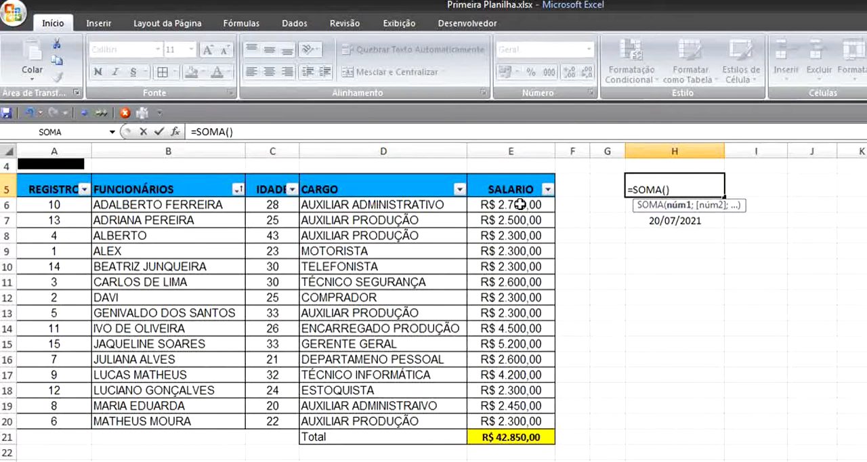
left_click_drag(517, 204, 518, 421)
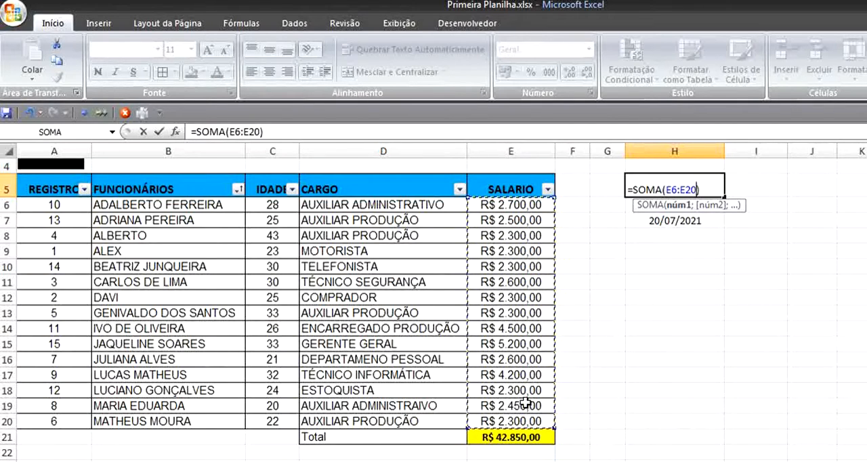
key("Return")
left_click(673, 190)
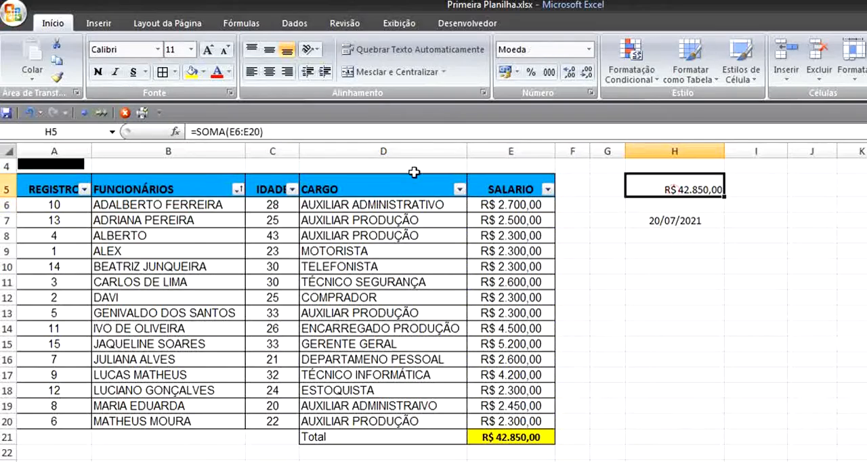
left_click(503, 439)
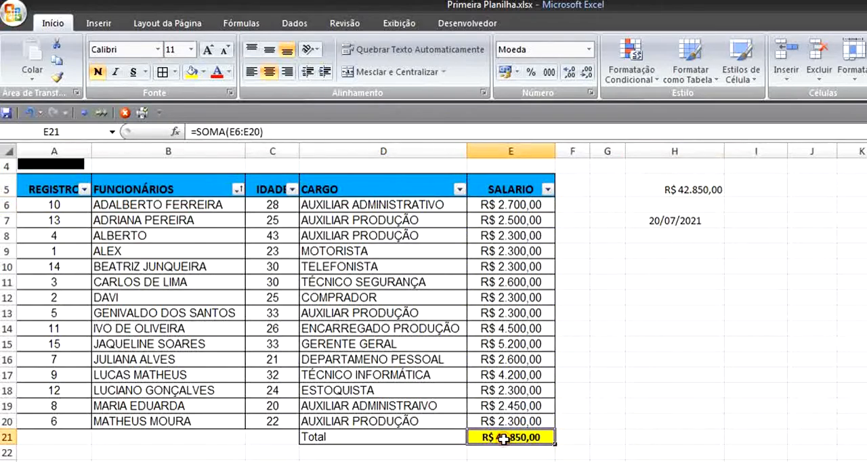
left_click(697, 190)
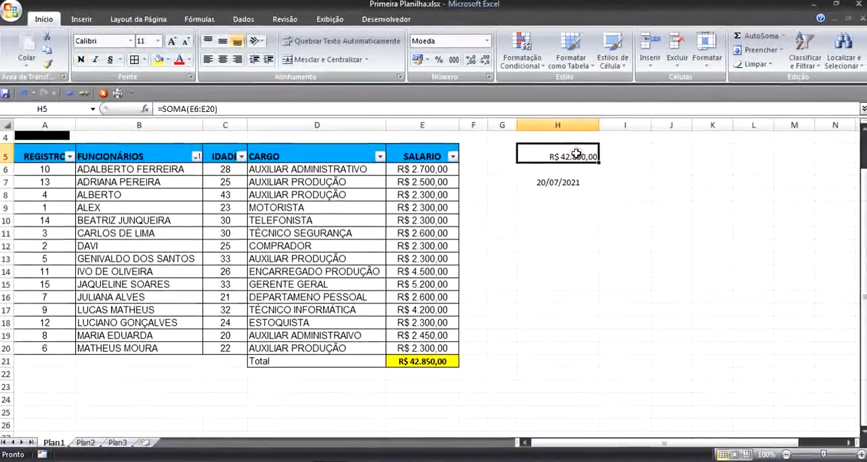
Step: Discard the stray entry in H5 and undo the salary sum there
type("z")
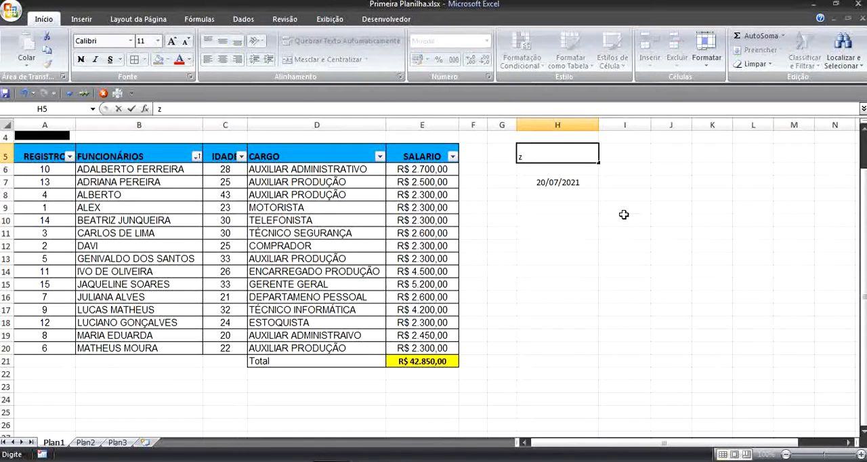
key("Escape")
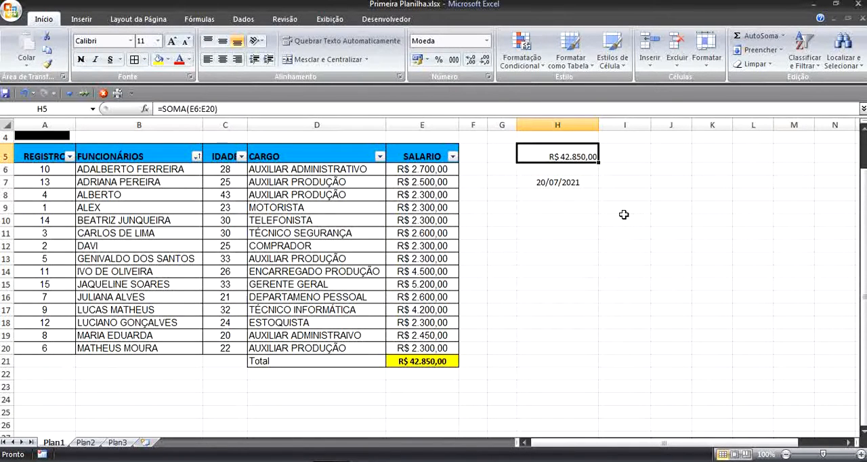
key("ctrl+z")
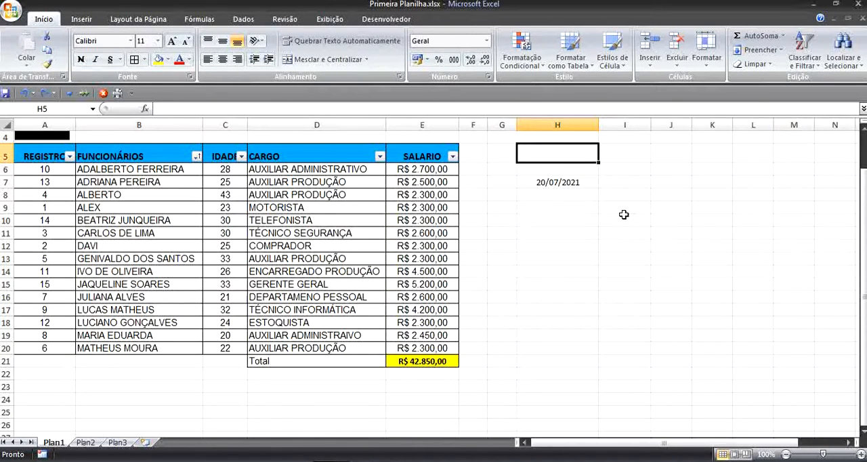
Step: Sum the first three salaries E6:E8 in H5 with AutoSum, and clear the cell again
left_click(757, 40)
left_click(444, 167)
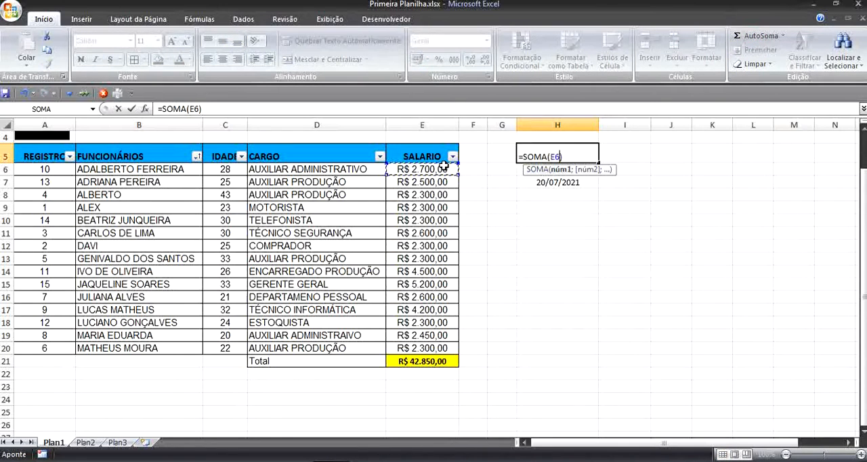
left_click_drag(444, 167, 445, 196)
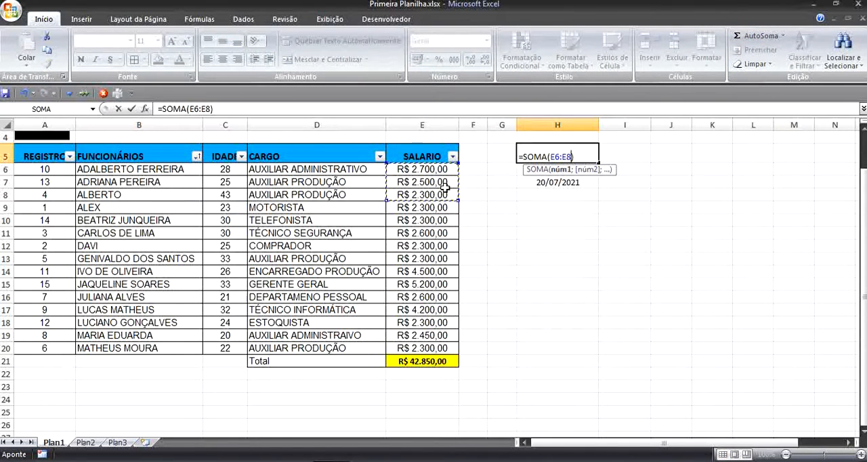
key("Return")
left_click(573, 157)
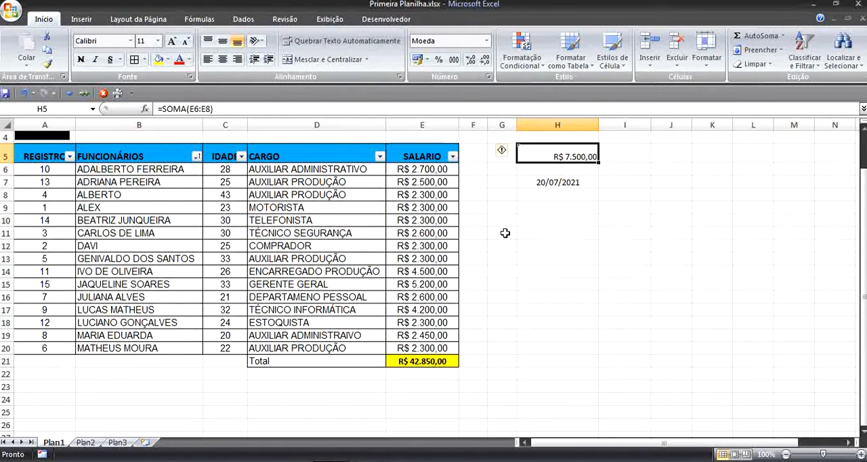
key("Delete")
Step: Write the salary sum formula =soma(E6:E20) by hand in cell H11
left_click(542, 233)
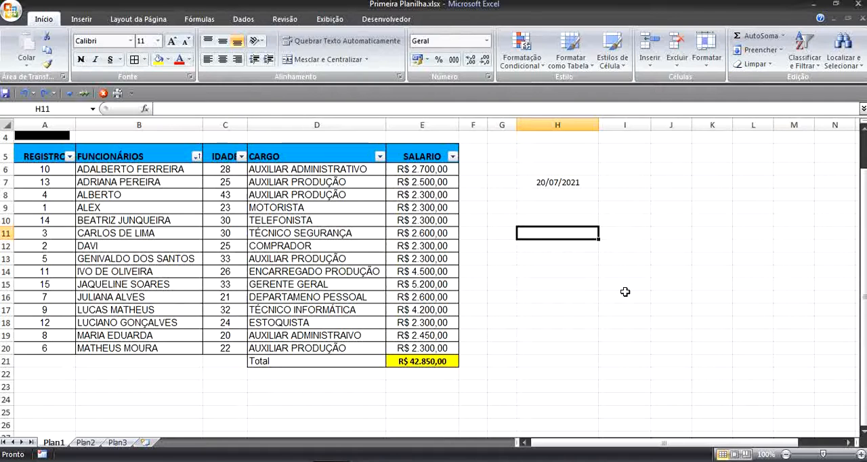
type("=")
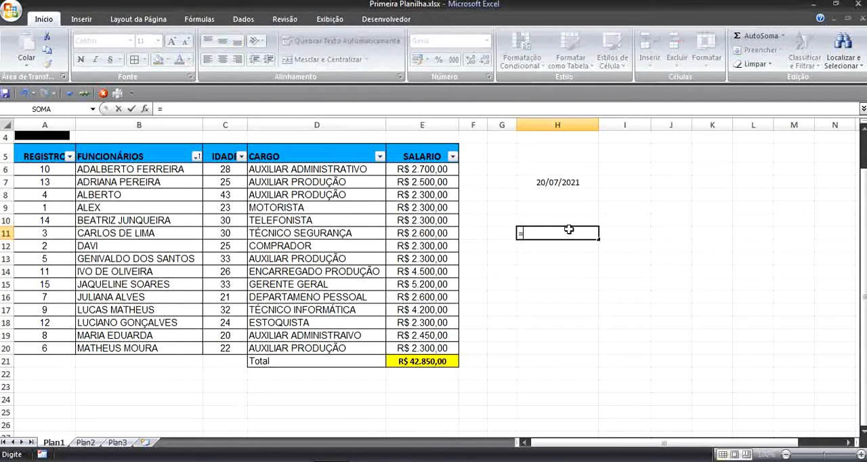
type("soma")
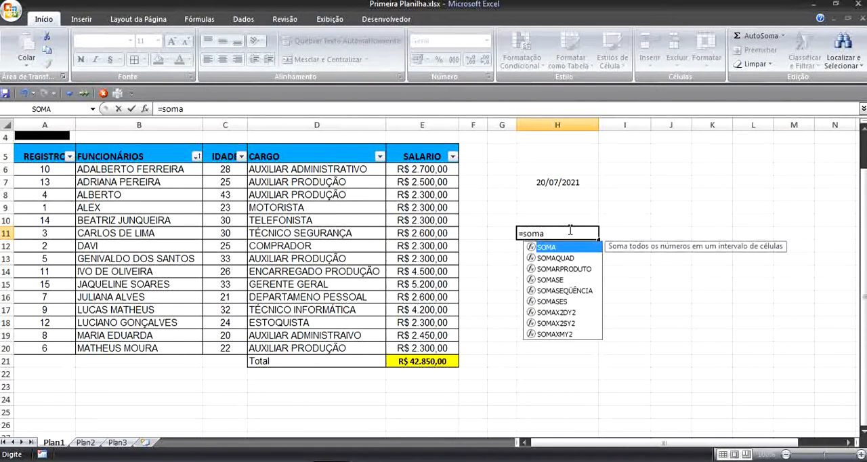
type("(")
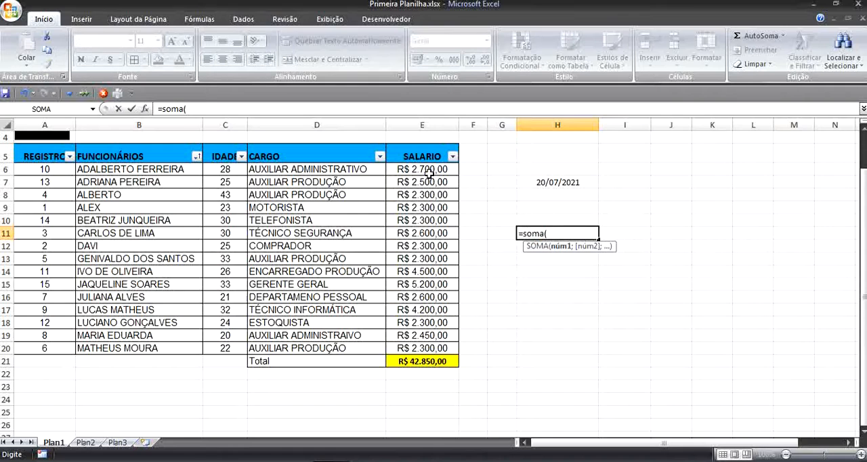
left_click_drag(422, 169, 397, 347)
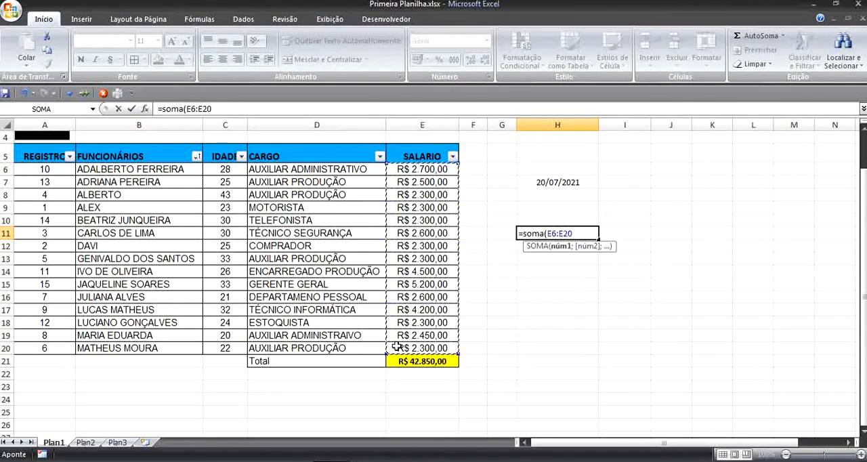
type(")")
key("Return")
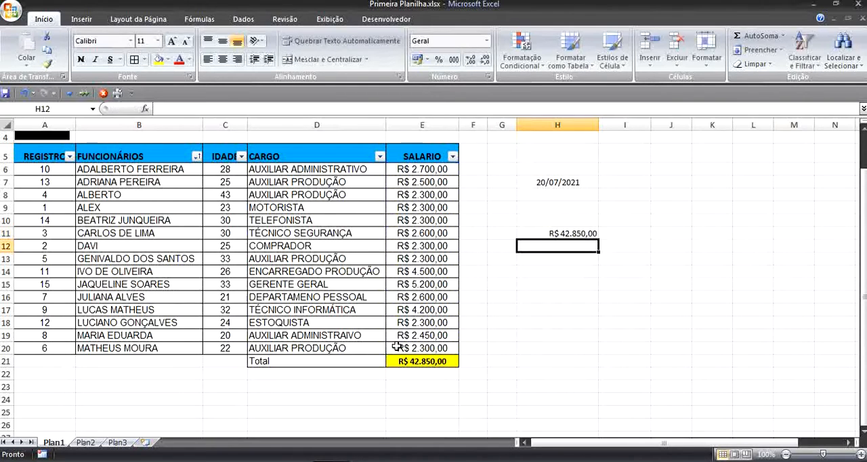
Step: Change the sum formula in H11 to =SOMA(E6:E15) and select those salaries to check the result
left_click(553, 233)
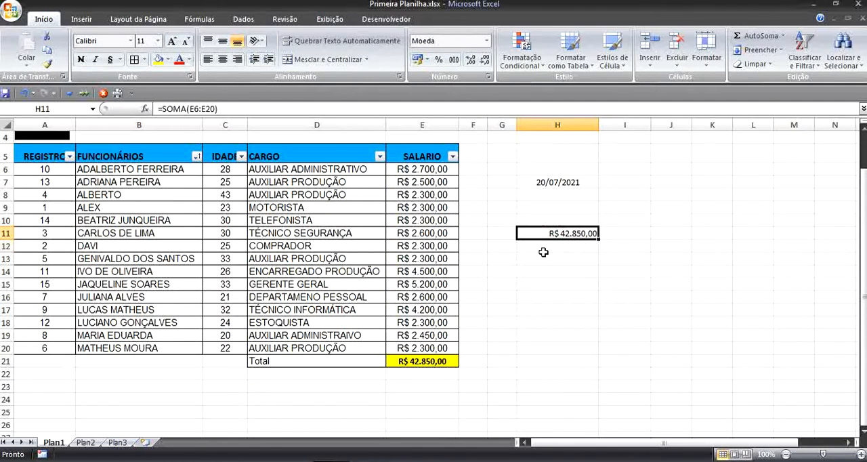
left_click(216, 108)
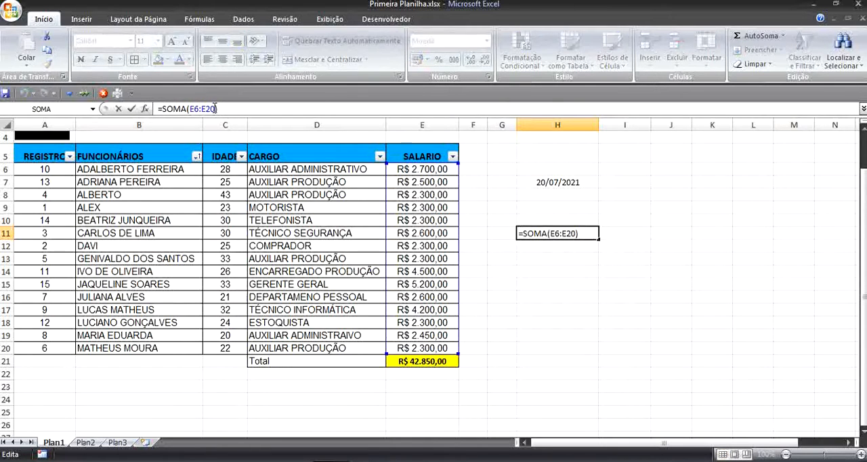
key("ctrl+Return")
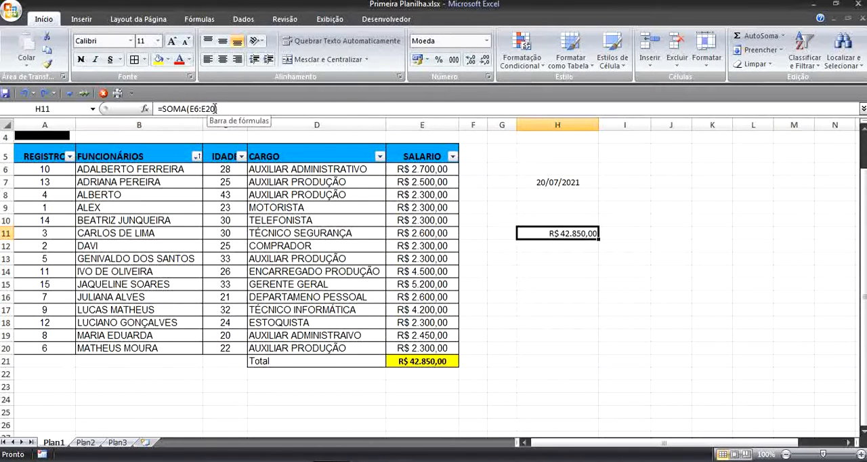
left_click(215, 109)
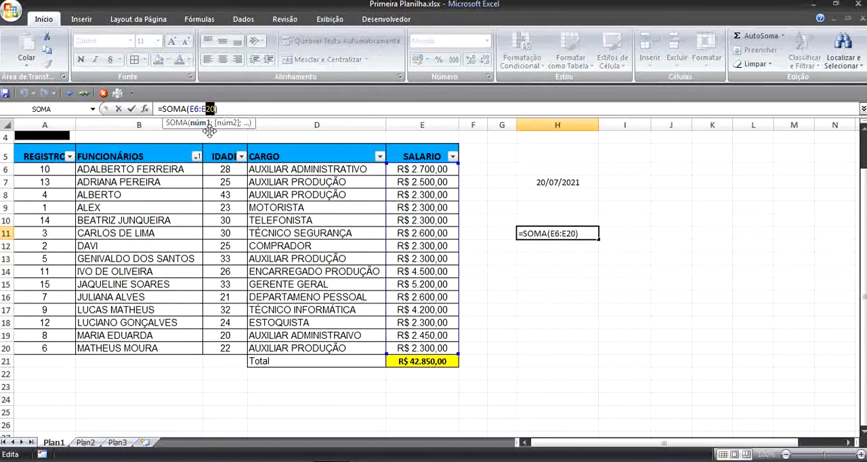
key("BackSpace")
type("5")
key("Return")
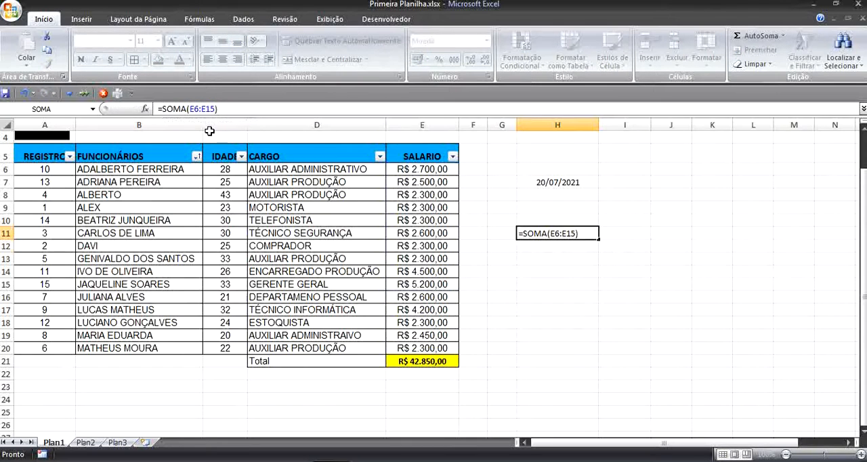
left_click_drag(434, 170, 420, 285)
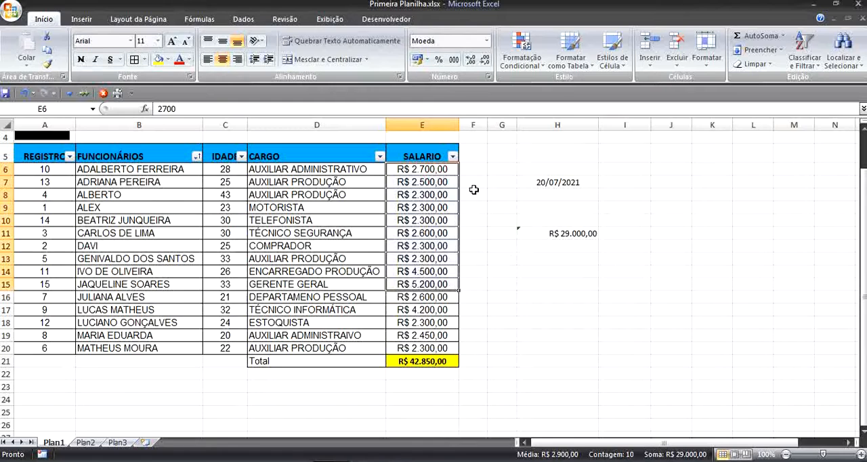
Step: Examine the H11 formula's highlighted range both in the formula bar and inside the cell, leaving the formula as it is
left_click(577, 233)
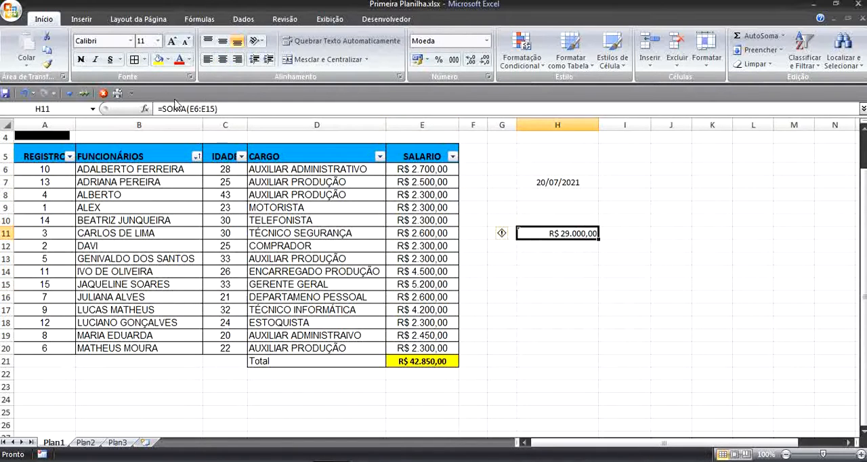
left_click(227, 110)
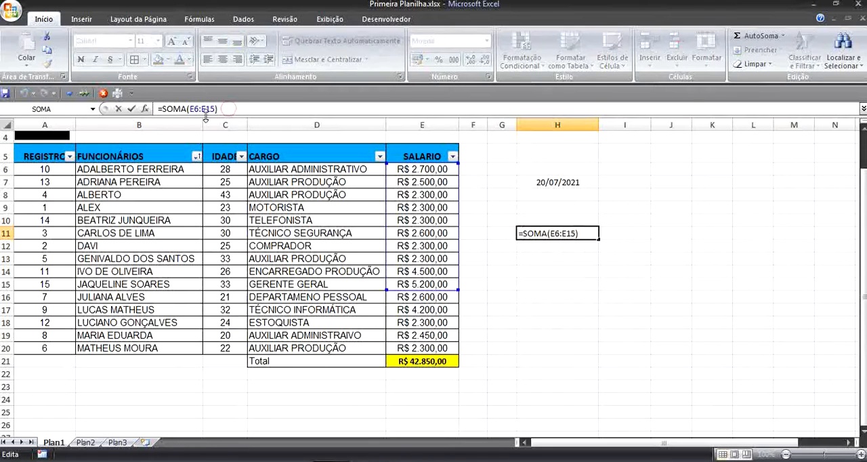
left_click(591, 324)
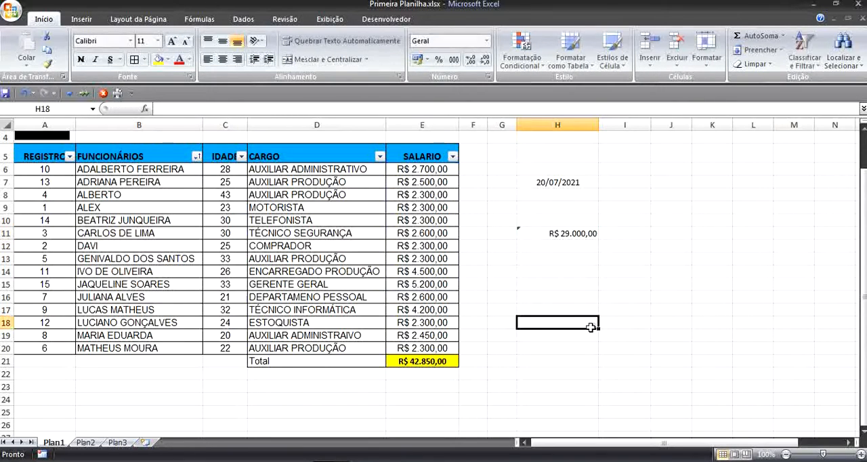
left_click(550, 232)
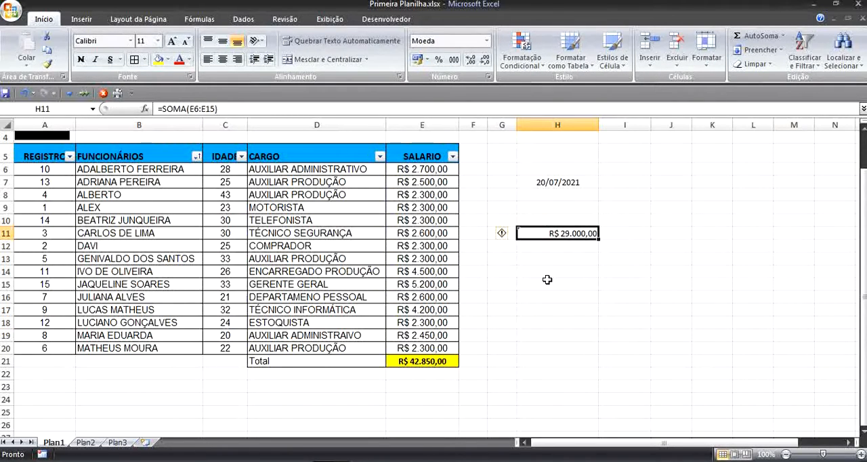
key("F2")
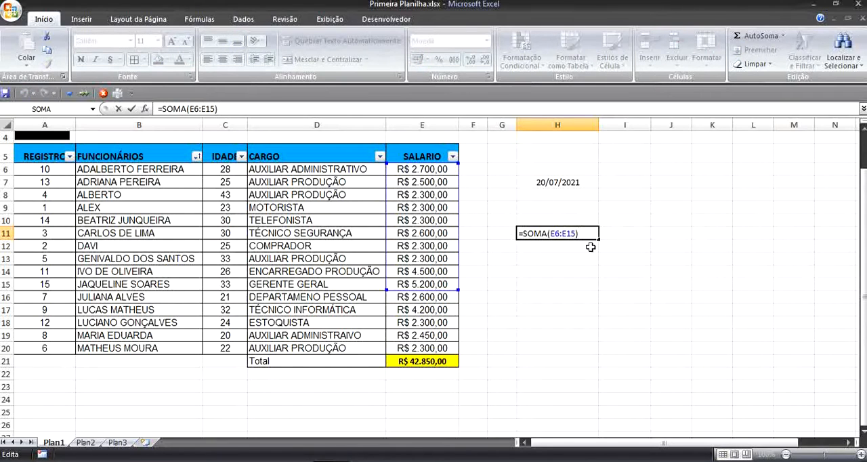
left_click(525, 297)
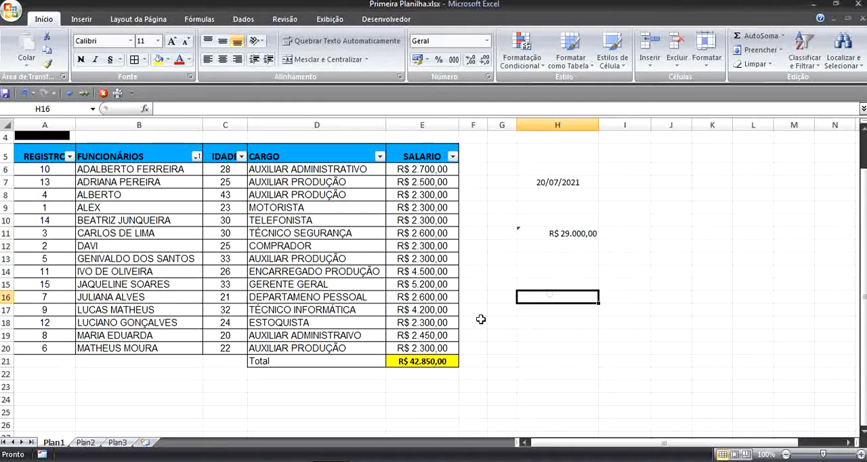
Step: Append the text vkdkdfv to the employee name in B10 and delete it again
left_click(154, 218)
key("F2")
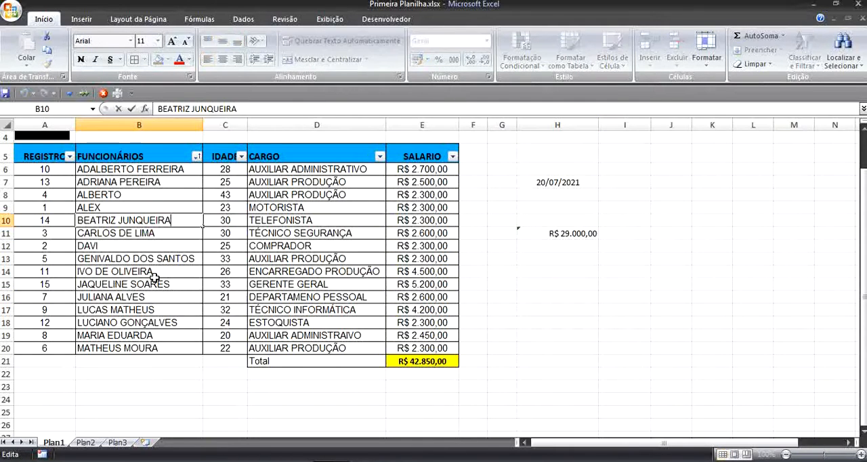
type("vkdkdfv")
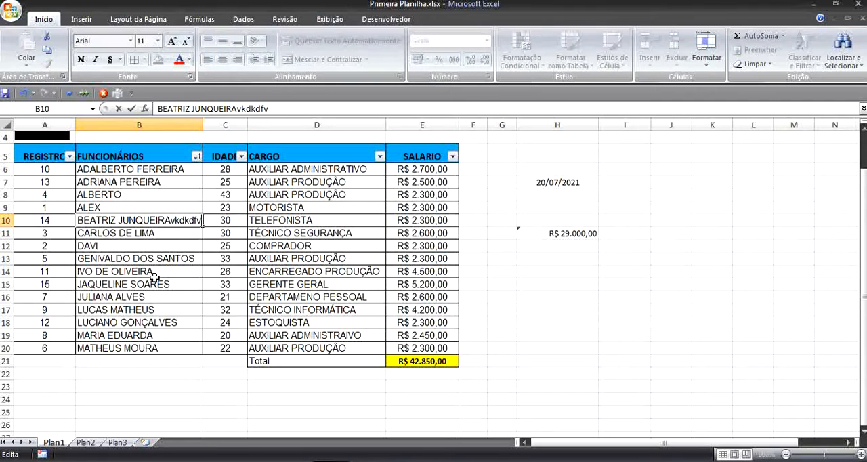
key("BackSpace")
key("BackSpace")
key("BackSpace")
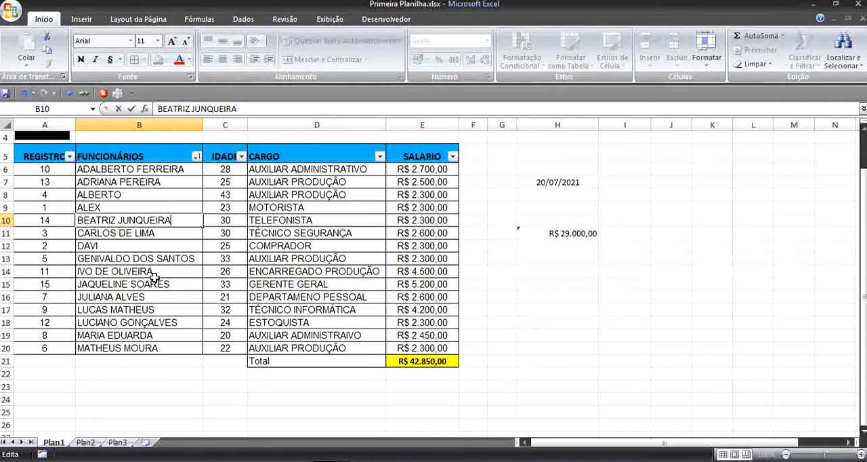
key("Return")
Step: Inspect the total formula in E21 by opening it for in-cell editing, and leave it unmodified
left_click(420, 364)
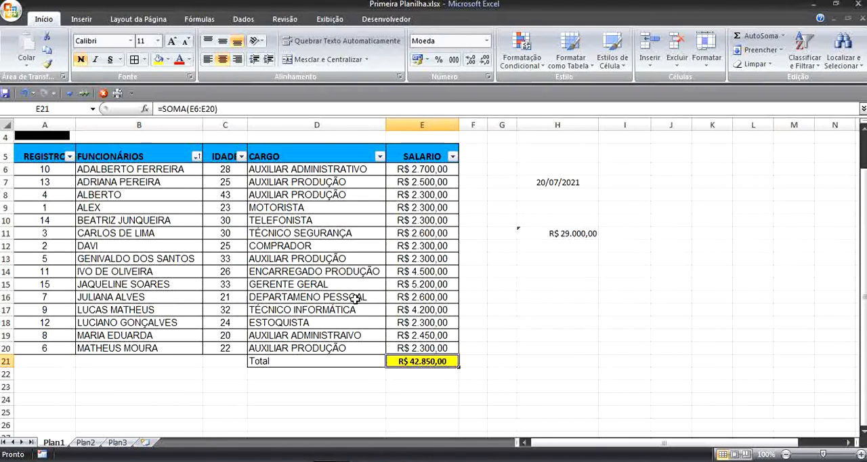
key("F2")
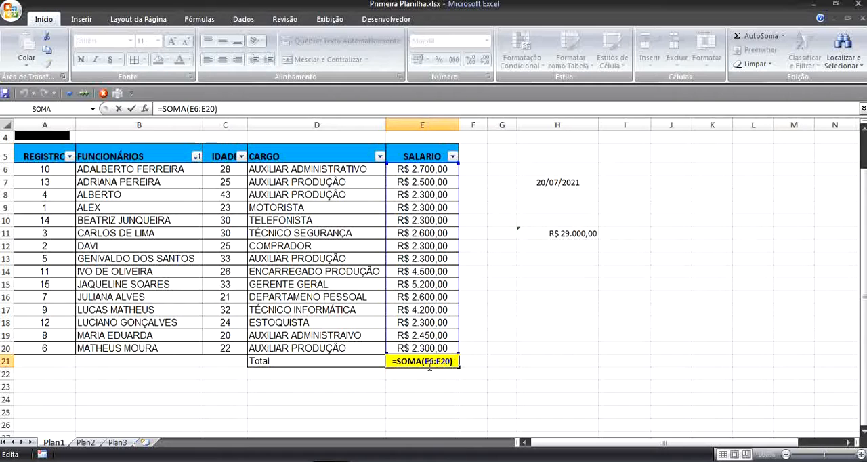
key("Return")
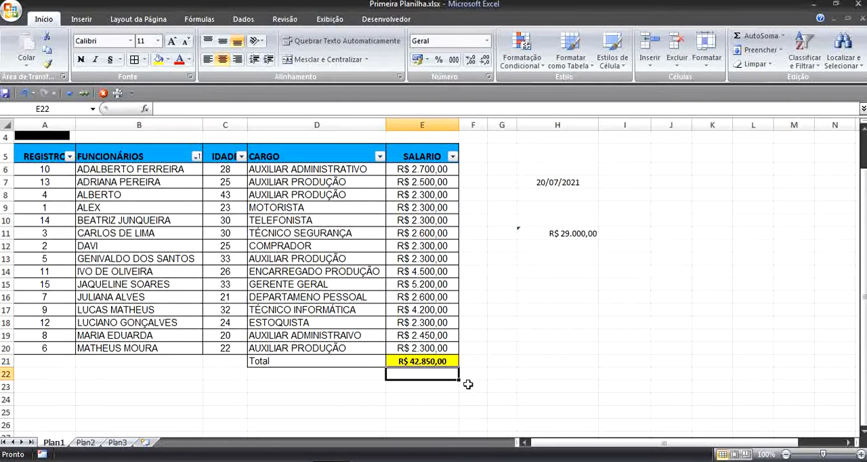
left_click(571, 335)
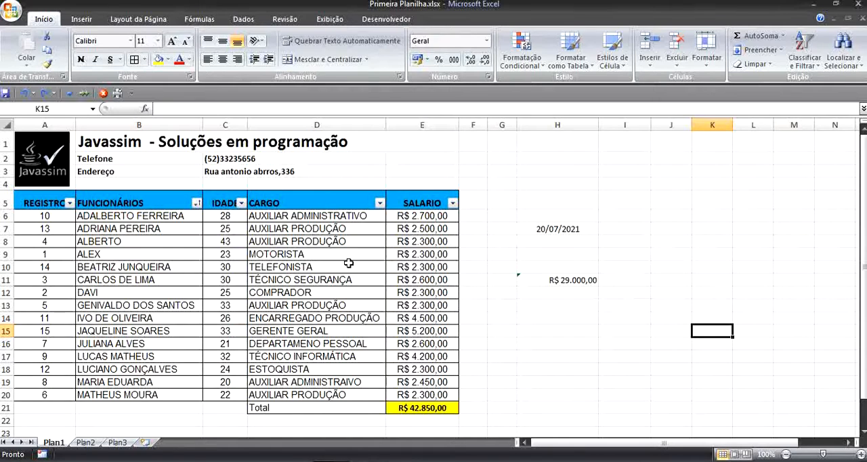
Step: Filter the CARGO column to show only AUXILIAR PRODUÇÃO
left_click(380, 203)
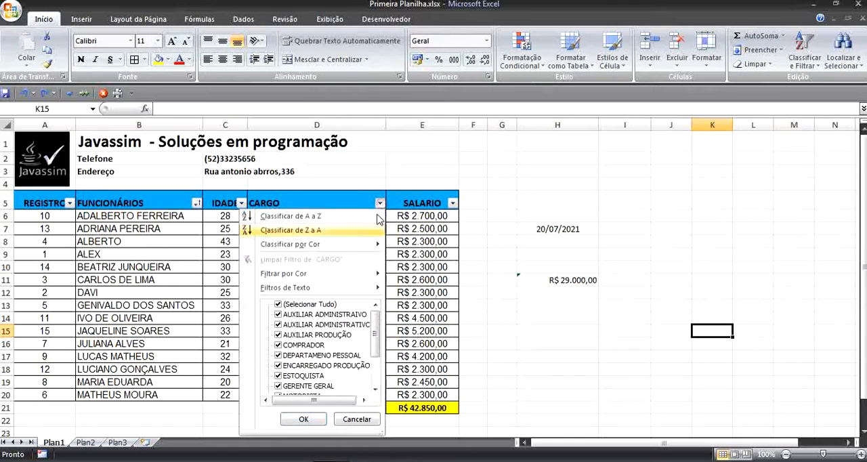
left_click(319, 305)
left_click(336, 334)
left_click(303, 419)
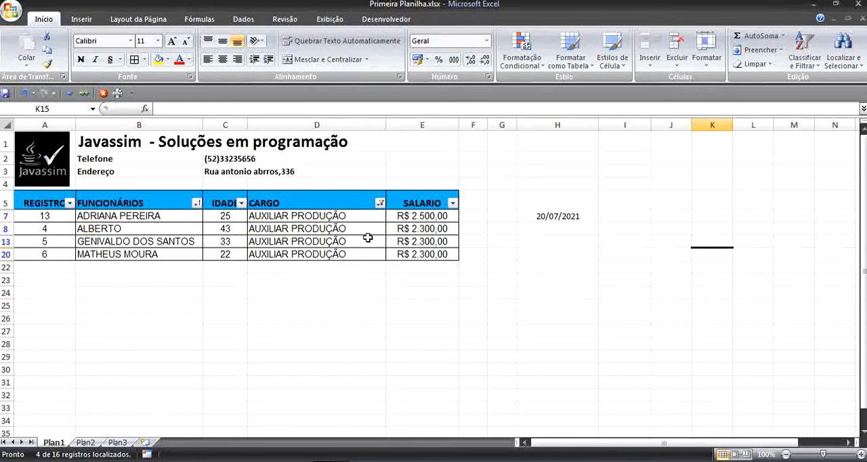
Step: Show all job titles in the CARGO column again
left_click(381, 207)
left_click(324, 304)
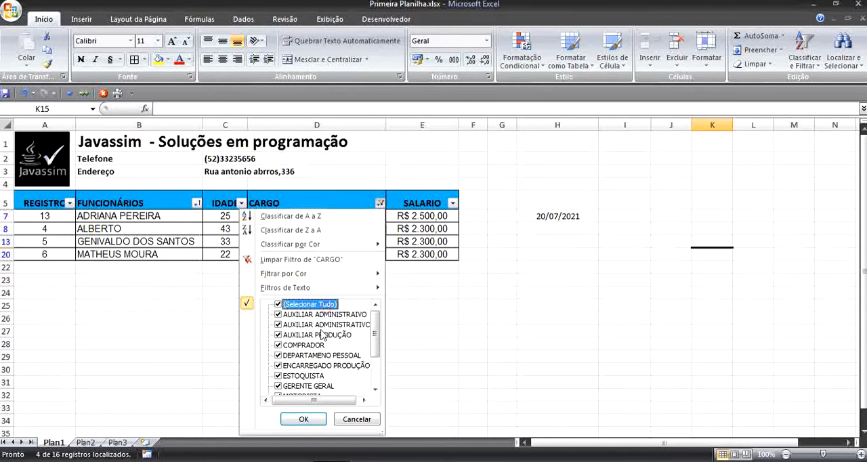
left_click(303, 419)
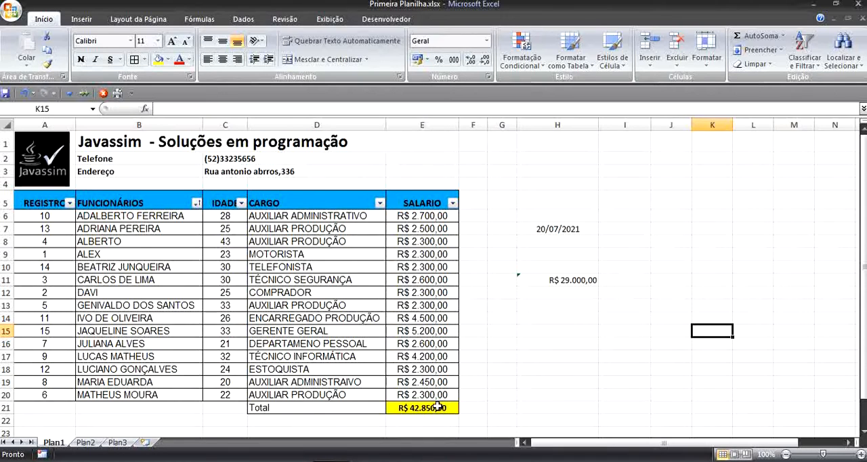
Step: Enter the label Total in cell E2 above the salary column
left_click(417, 161)
type("Total")
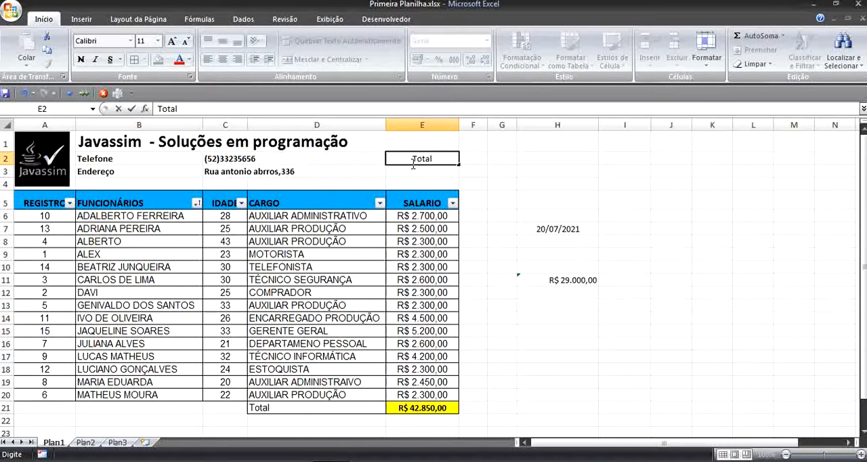
key("ctrl+Return")
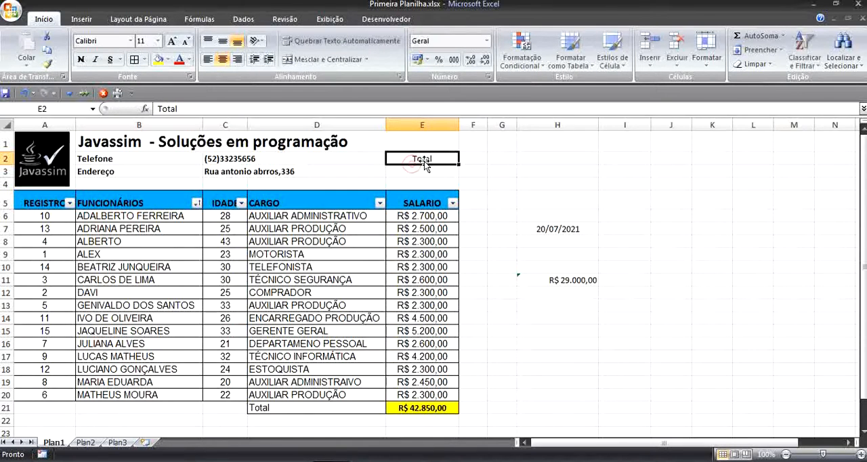
Step: Add borders to cells E2:E3 and fill E3 with yellow
left_click_drag(424, 161, 422, 173)
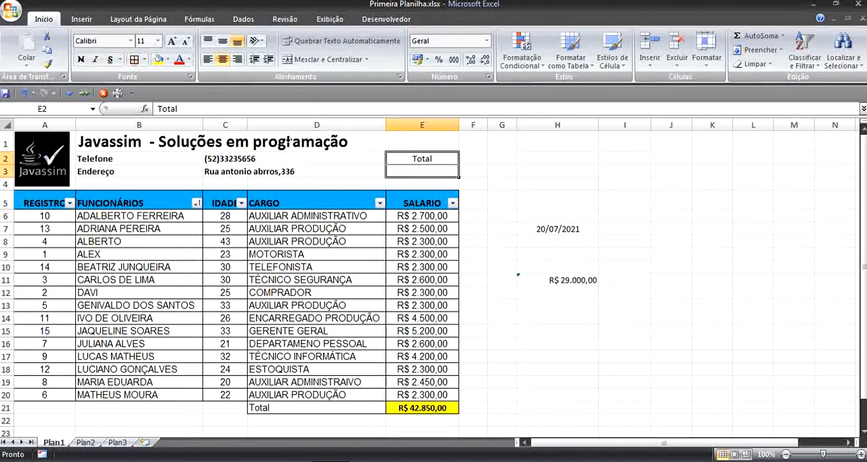
left_click(553, 240)
left_click(442, 177)
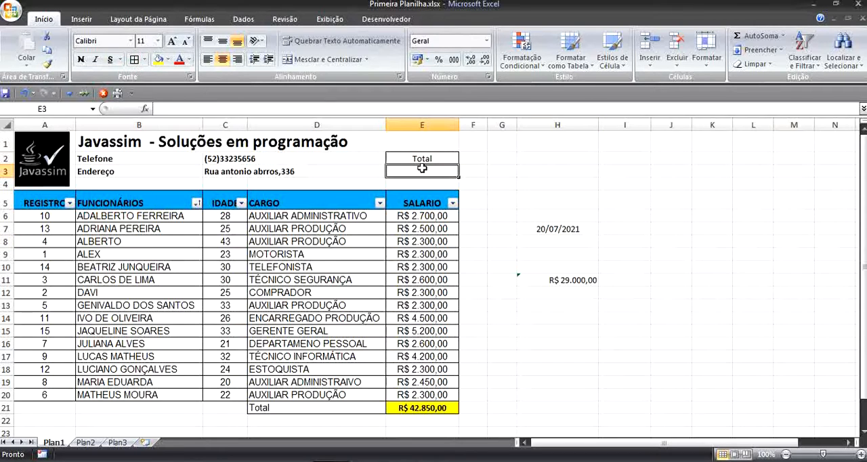
left_click(158, 59)
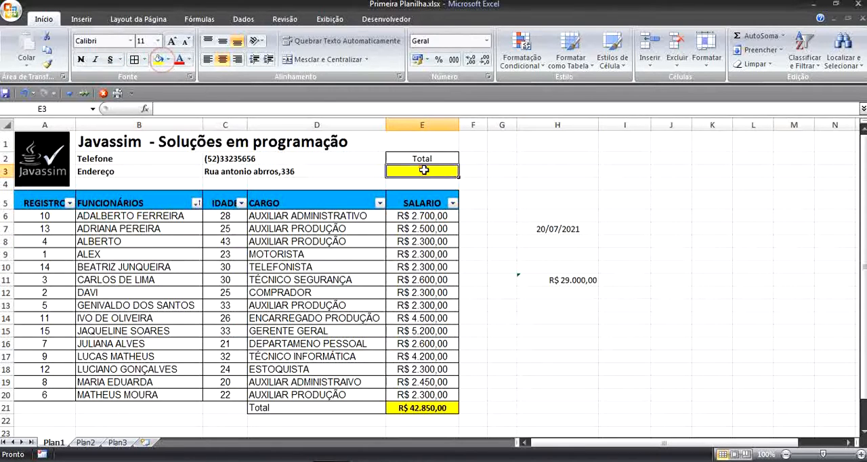
Step: Sum the salaries E6:E20 in E3 with AutoSum and widen column E slightly
left_click(755, 36)
left_click_drag(417, 215, 397, 383)
key("Return")
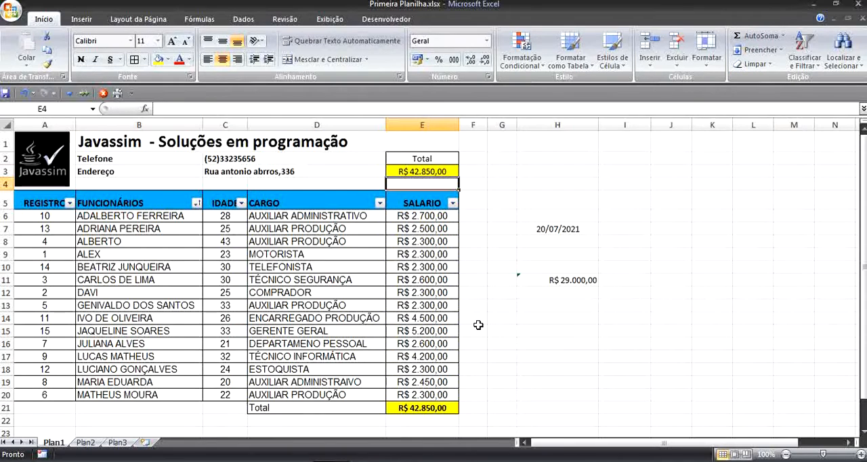
left_click(440, 173)
left_click(592, 193)
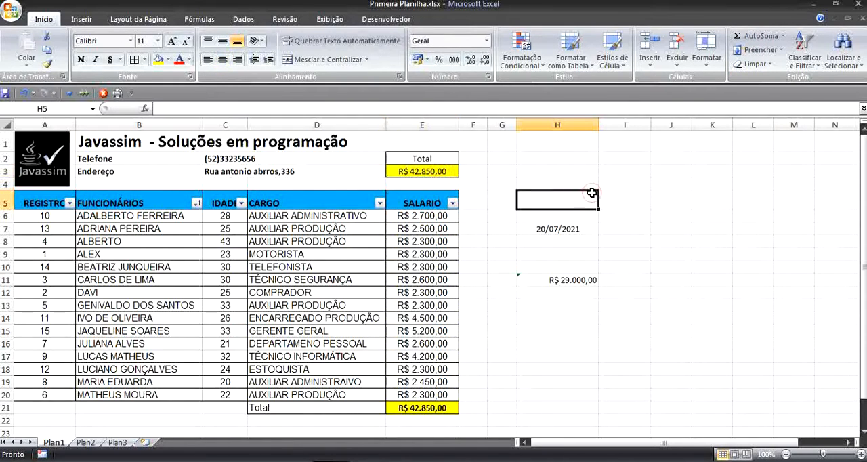
left_click_drag(459, 125, 471, 125)
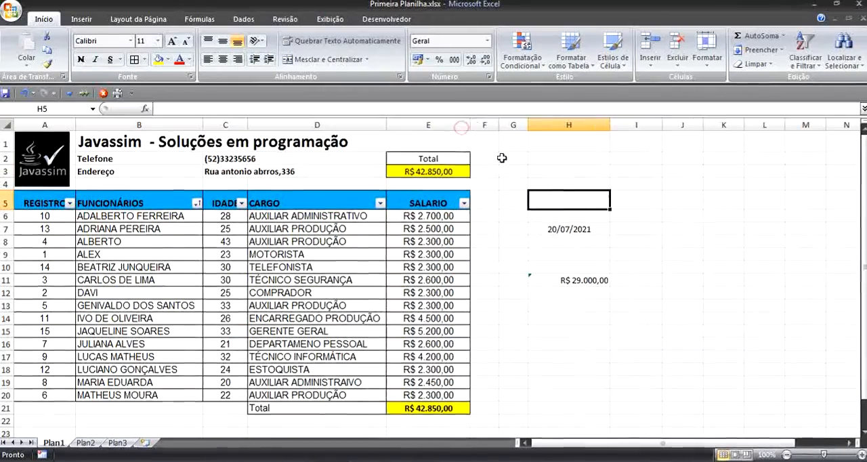
Step: Filter the CARGO column to AUXILIAR PRODUÇÃO and compare the sum of the visible salaries with the total in E3
left_click(380, 202)
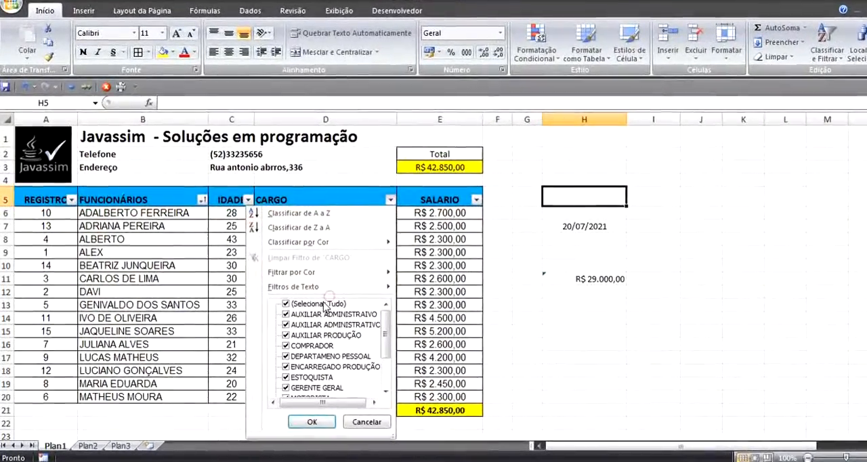
left_click(313, 304)
left_click(318, 335)
left_click(320, 425)
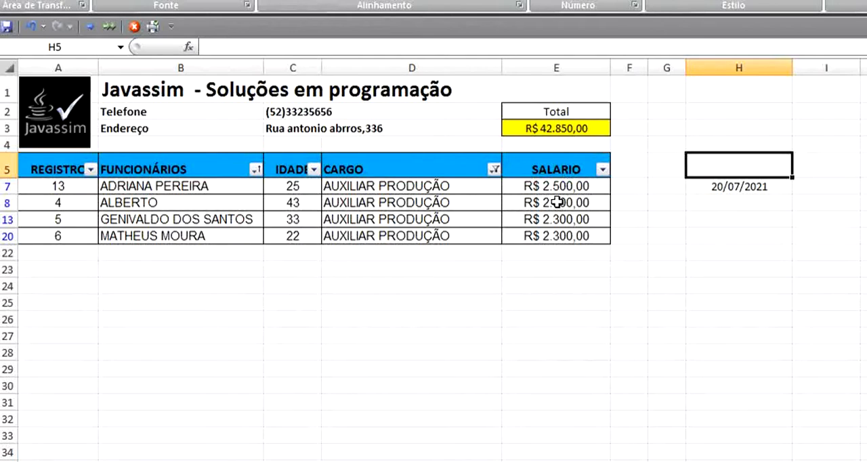
left_click_drag(563, 181, 559, 243)
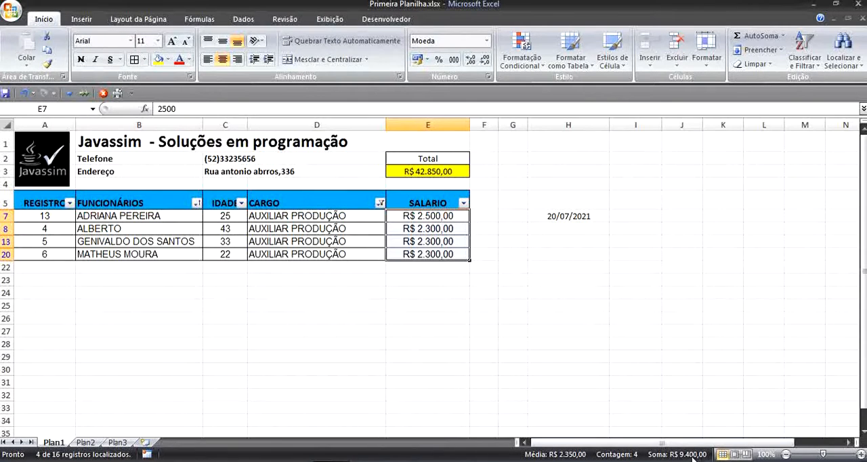
left_click(444, 173)
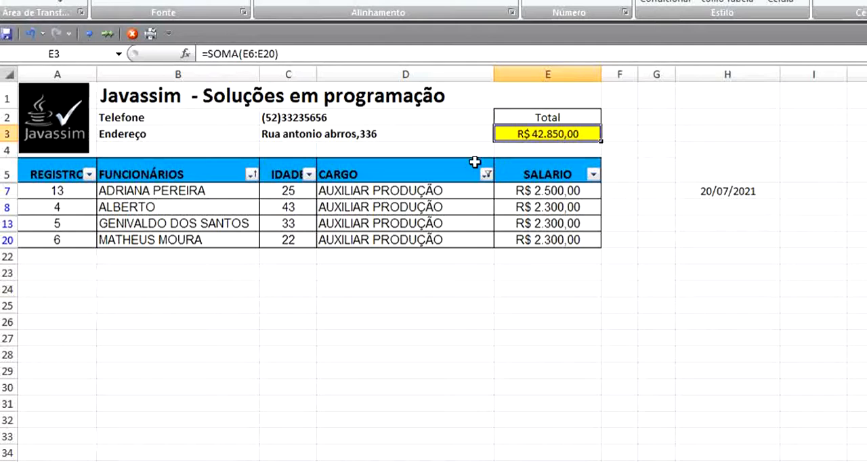
Step: Clear the AUXILIAR PRODUÇÃO filter from the CARGO column to show all employees
left_click(486, 174)
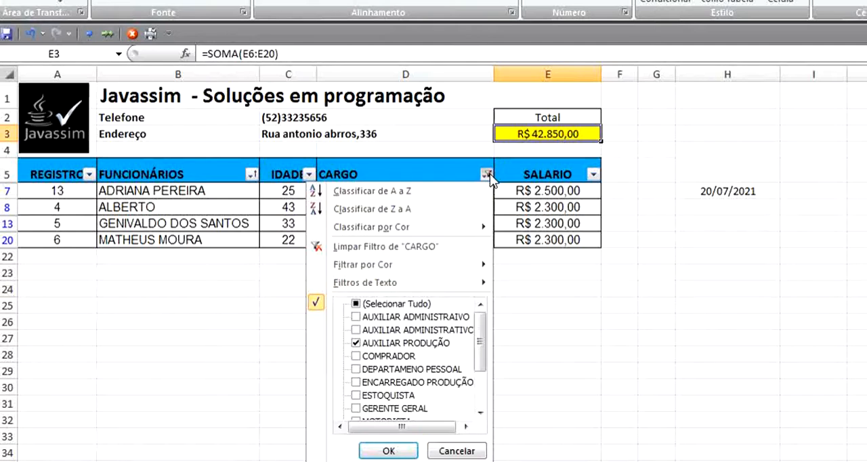
left_click(349, 248)
left_click(727, 273)
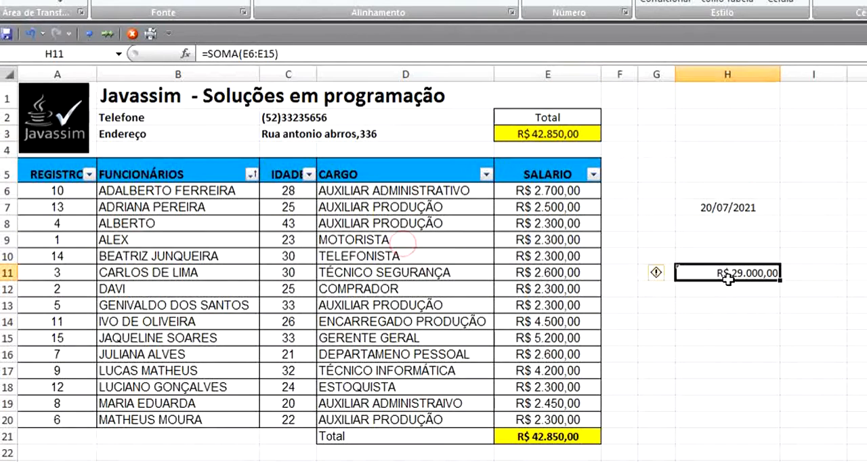
Step: Replace SOMA in the E3 total with SUBTOTAL using function 9, giving the formula =SUBTOTAL(9;E6:E20)
left_click(567, 136)
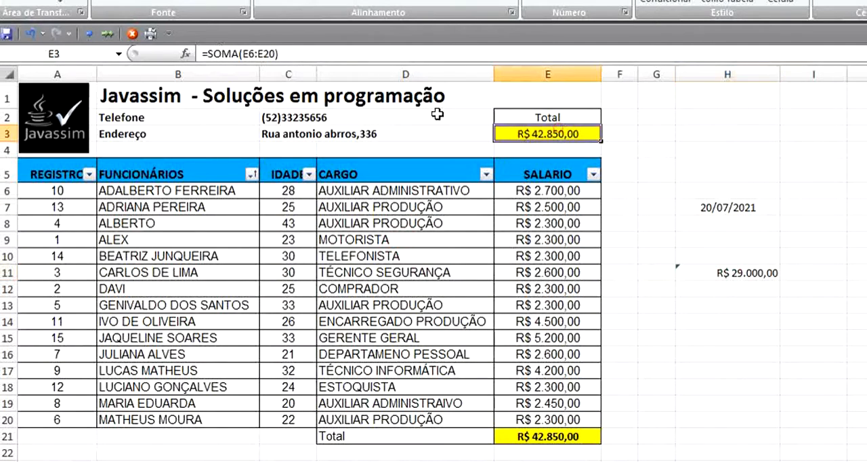
left_click(240, 53)
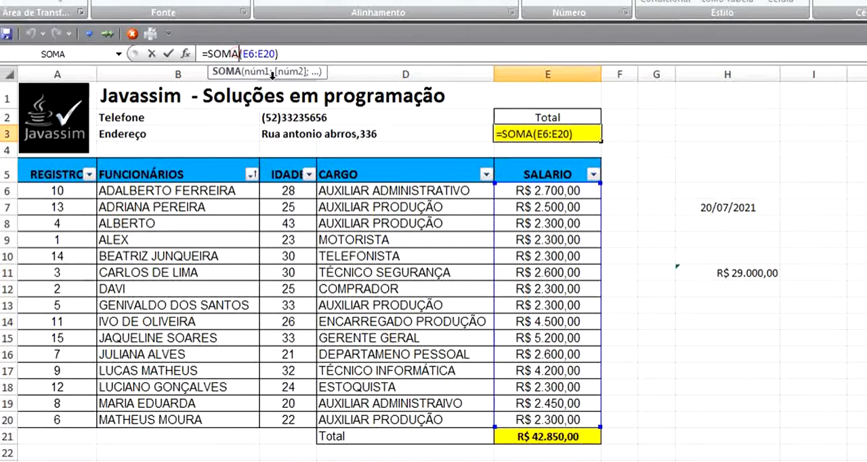
key("BackSpace")
key("BackSpace")
key("BackSpace")
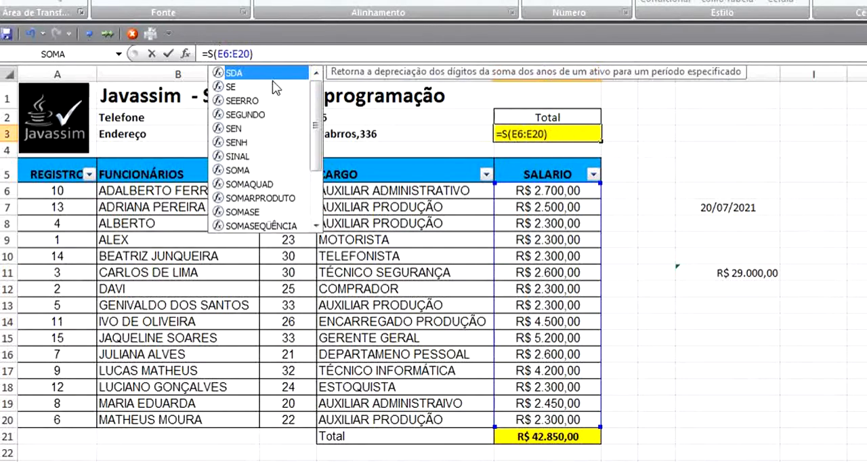
type("ub")
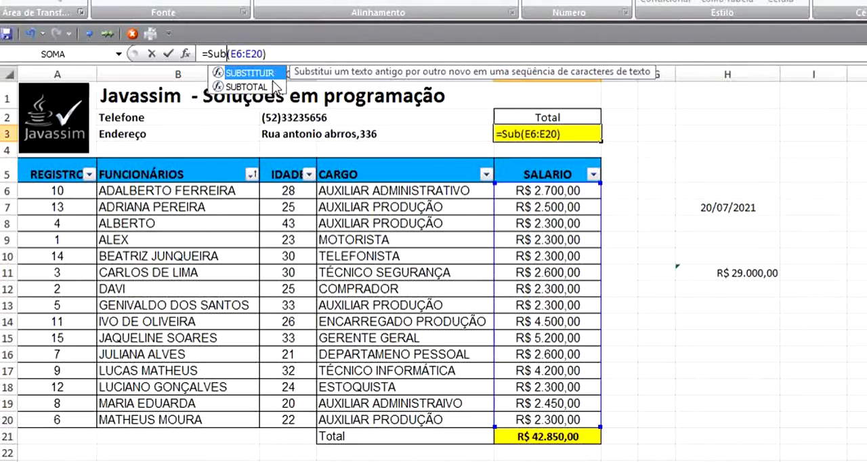
type("t")
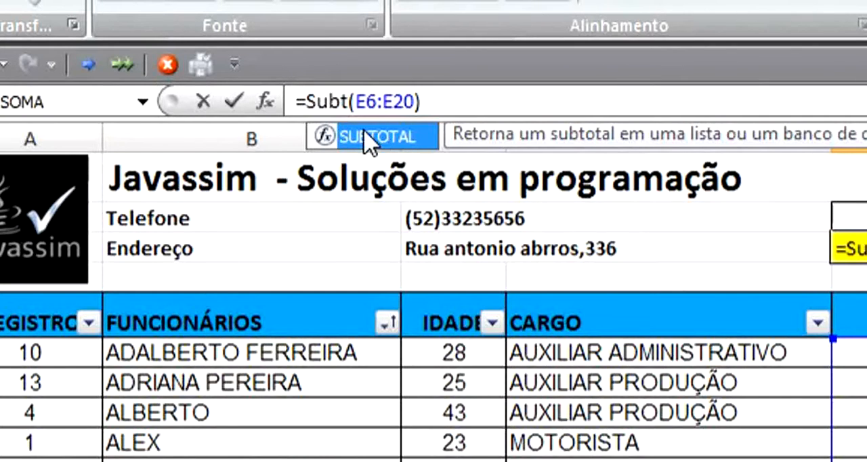
double_click(404, 136)
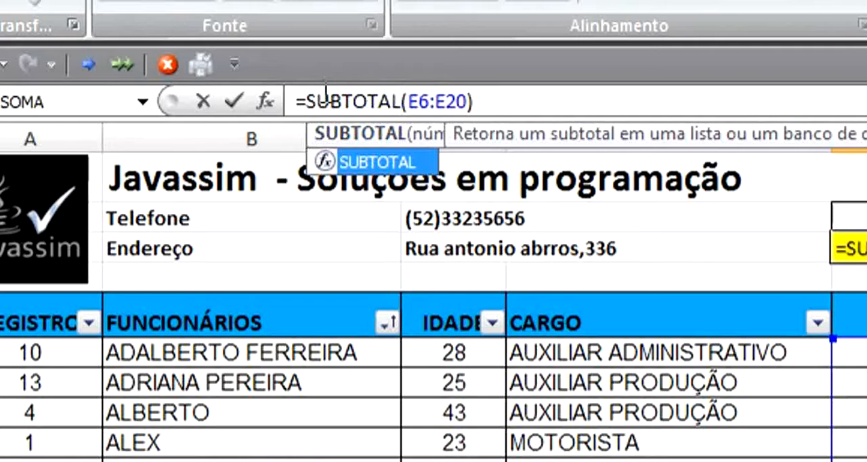
left_click(410, 107)
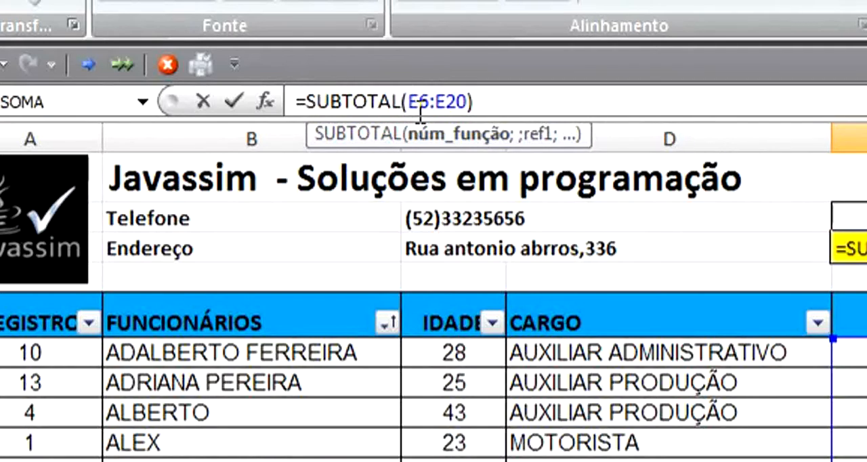
type("9")
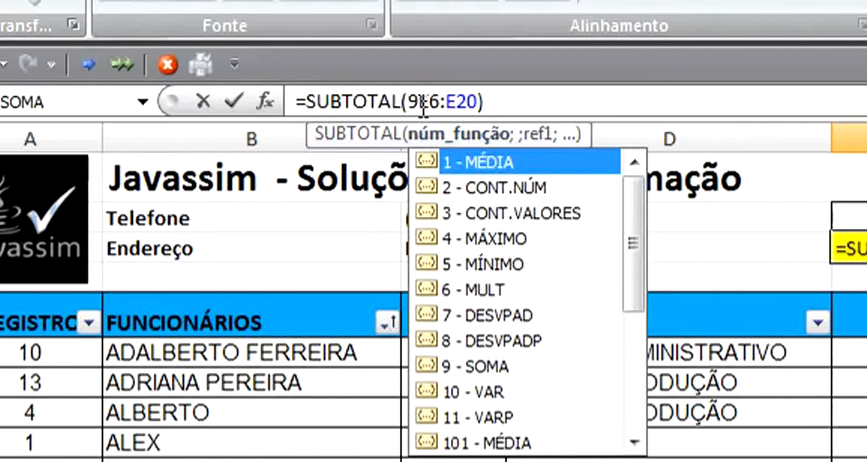
type(";")
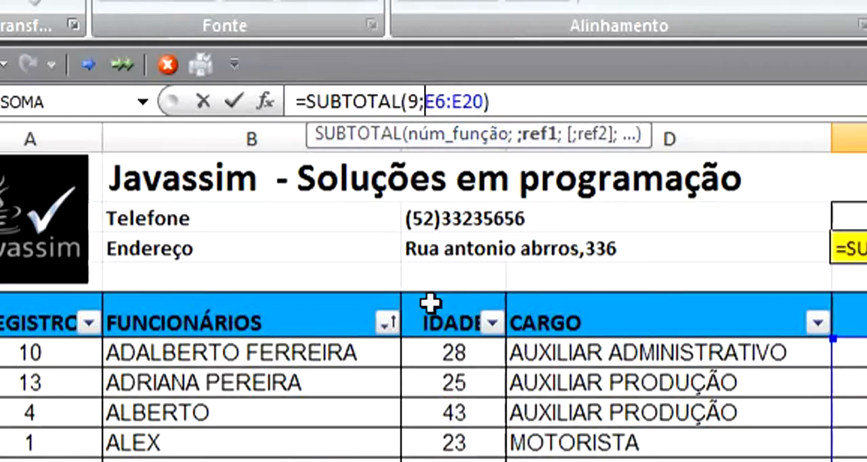
key("Return")
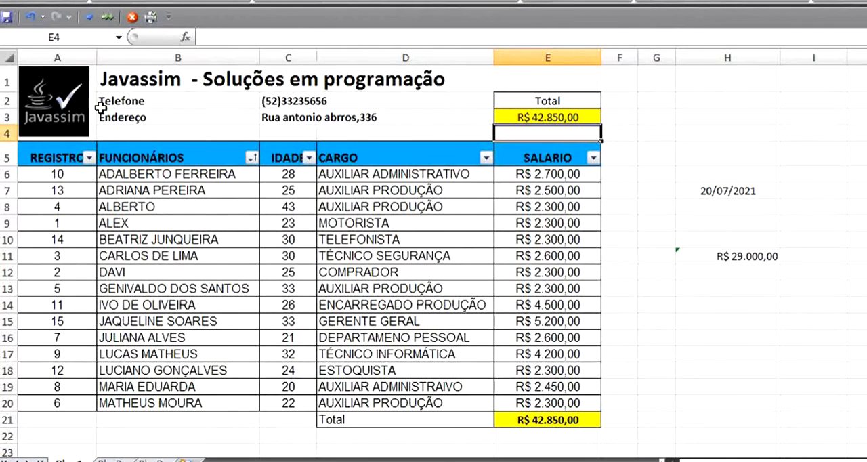
left_click(537, 113)
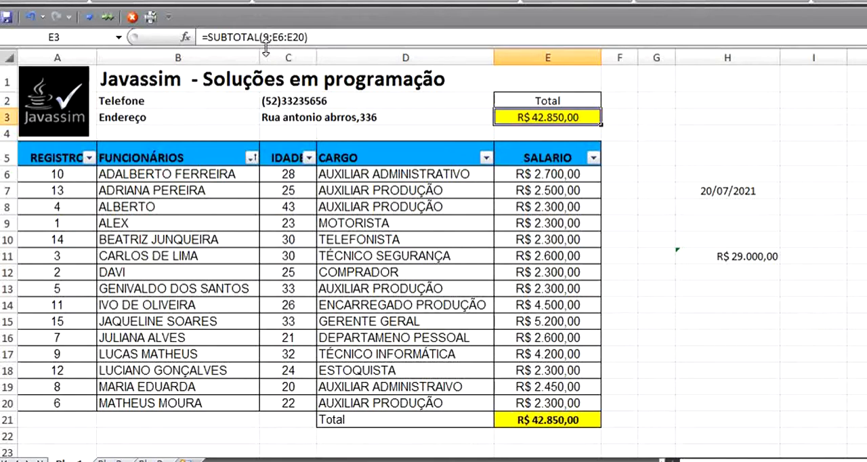
left_click(304, 39)
left_click_drag(303, 39, 272, 39)
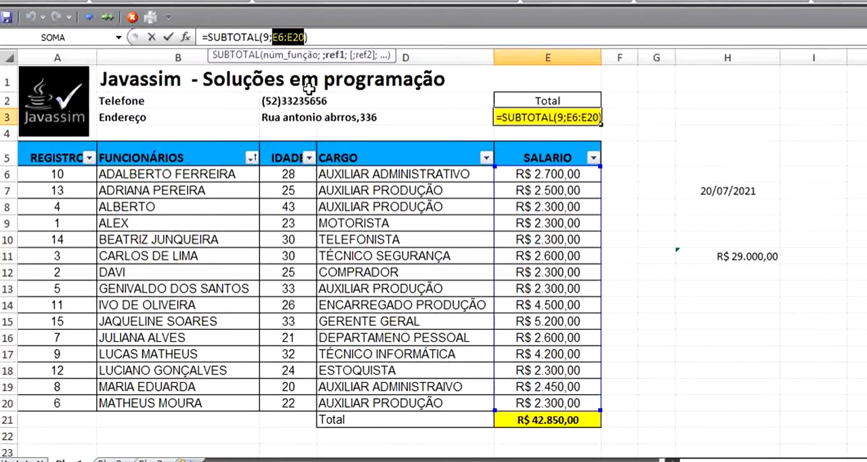
left_click(728, 160)
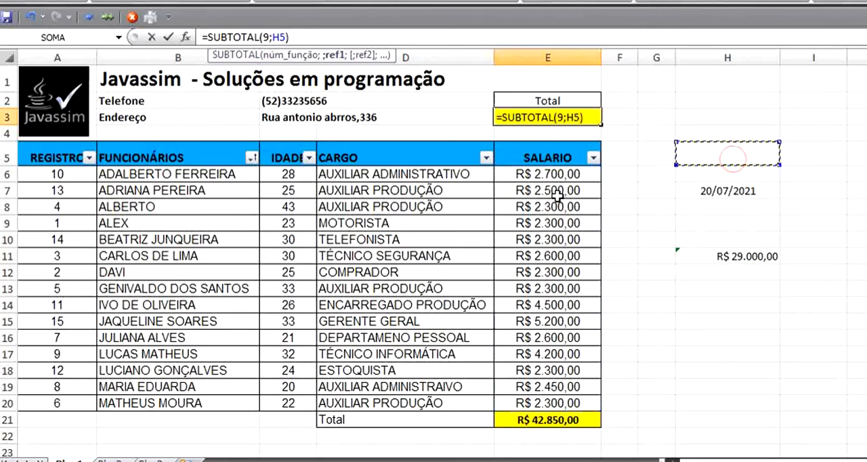
key("Escape")
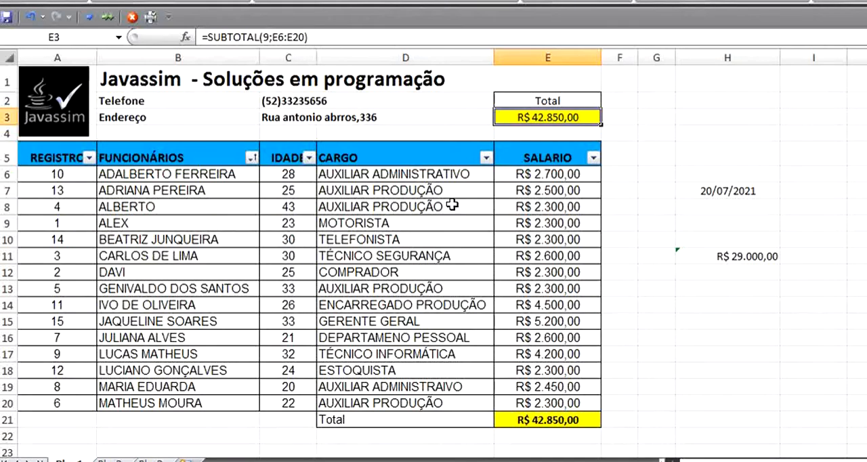
Step: Filter the CARGO column to AUXILIAR PRODUÇÃO to check the subtotal in E3, and clear the filter
left_click(486, 157)
left_click(407, 287)
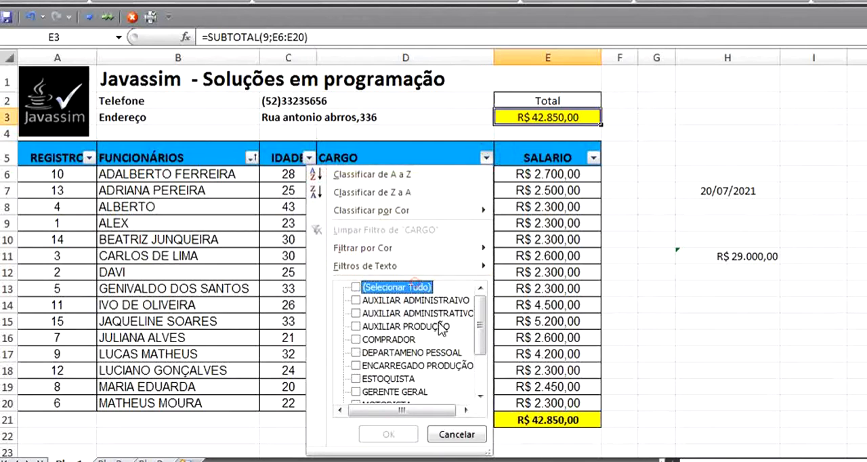
left_click(420, 328)
left_click(383, 433)
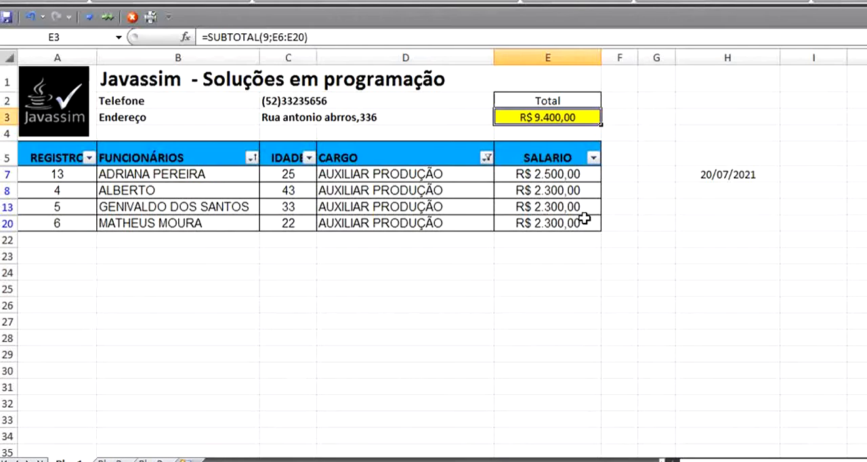
left_click(486, 157)
left_click(404, 229)
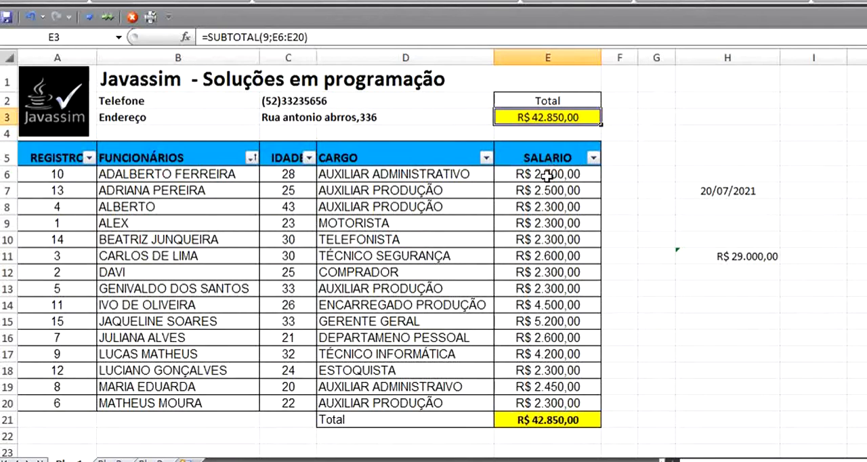
left_click_drag(548, 174, 527, 395)
left_click(769, 354)
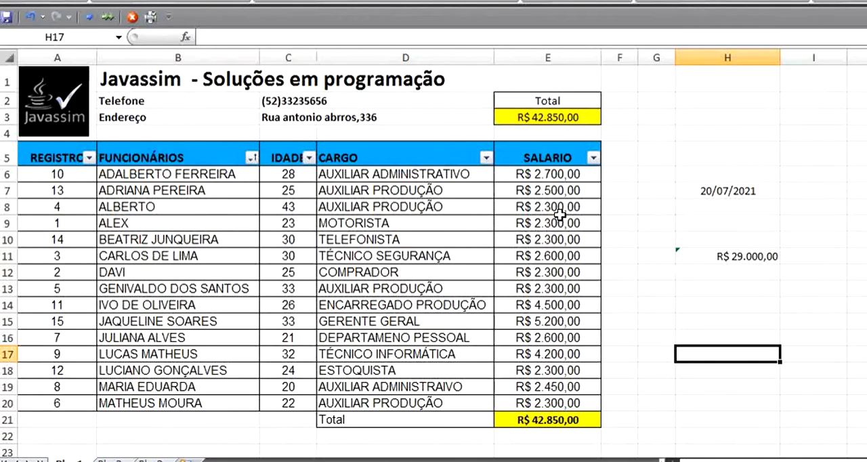
Step: Filter the CARGO column to TÉCNICO SEGURANÇA only and check the subtotal in E3
left_click(565, 114)
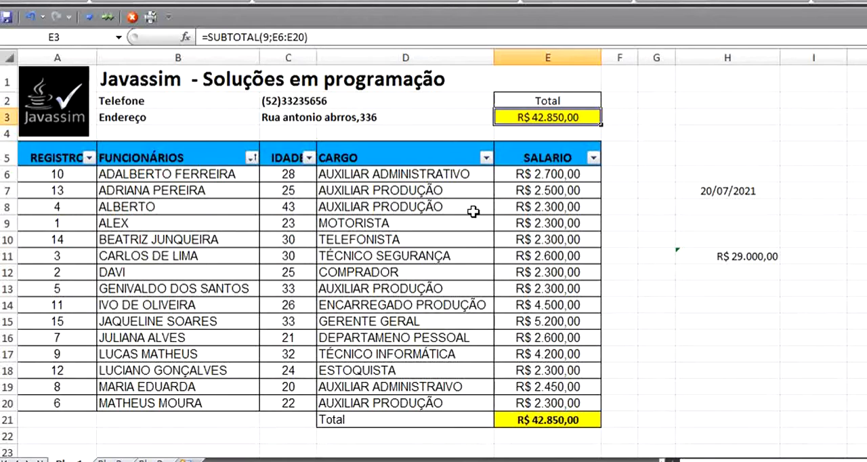
left_click(486, 158)
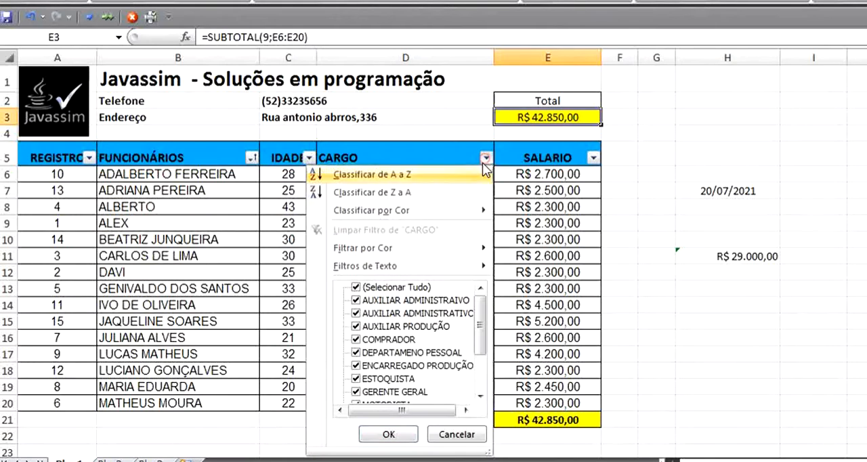
left_click(397, 287)
left_click_drag(481, 329, 483, 349)
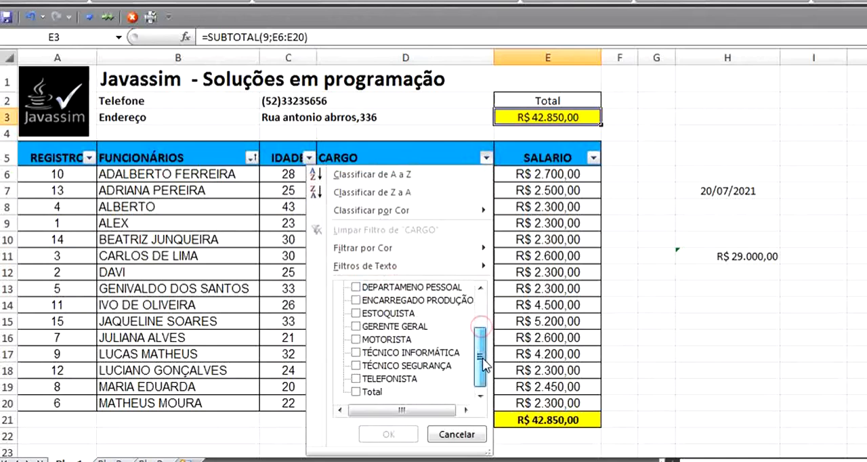
left_click(407, 365)
left_click(388, 434)
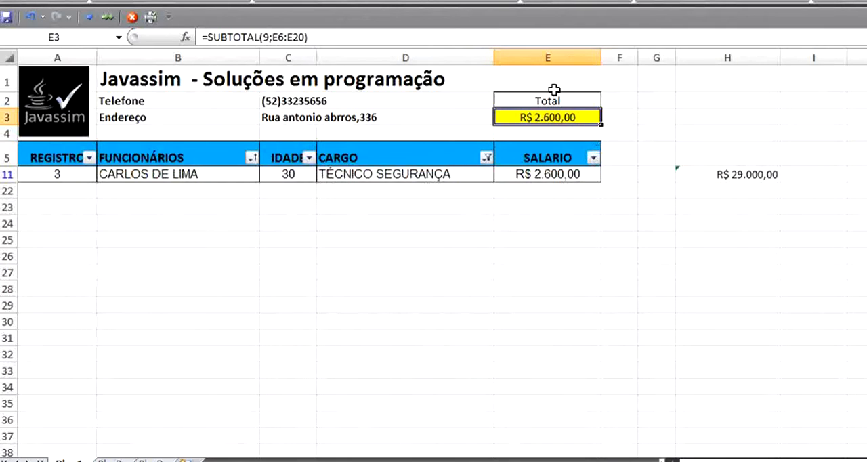
Step: Switch the CARGO filter to AUXILIAR ADMINISTRAIVO only and check the subtotal in E3
left_click(486, 158)
left_click(410, 287)
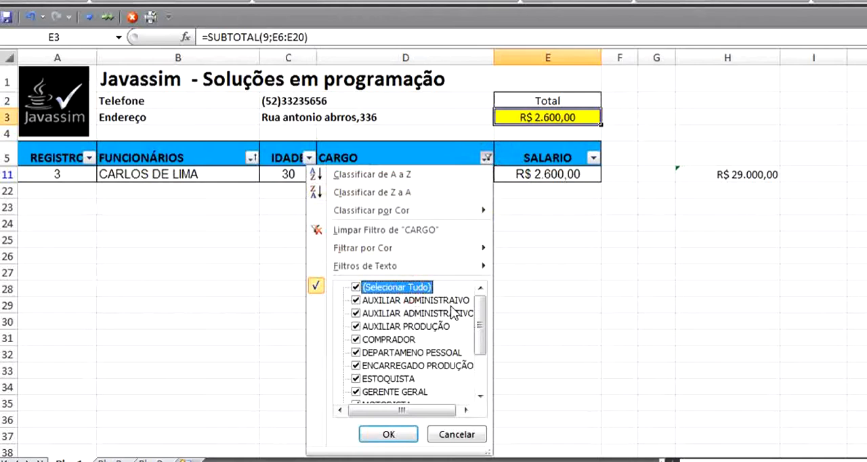
left_click(420, 287)
left_click(420, 300)
left_click(388, 435)
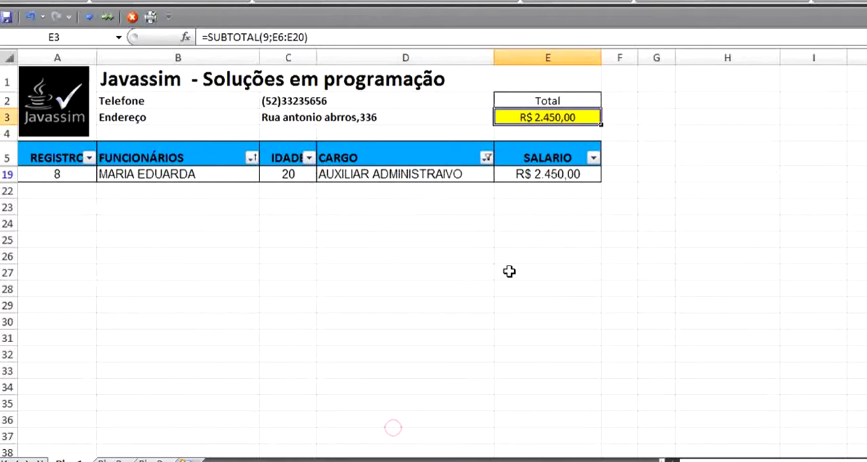
Step: Select all job titles in the CARGO filter to restore the full employee list
left_click(486, 157)
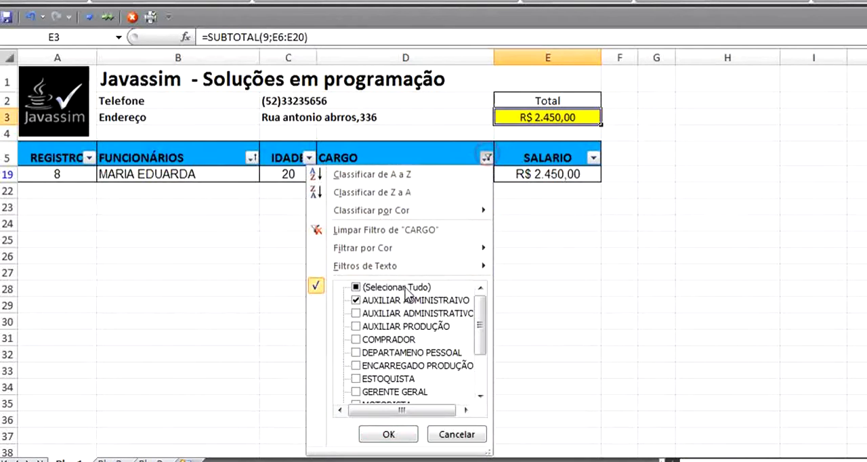
left_click(406, 288)
left_click(388, 434)
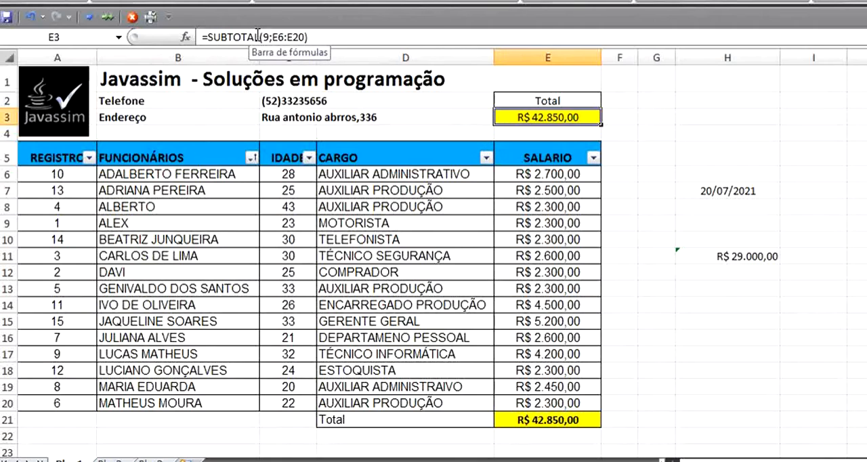
left_click(759, 337)
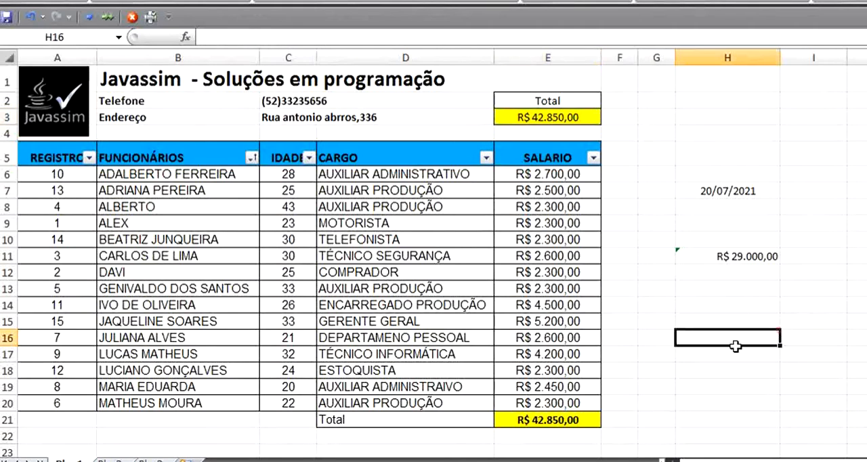
left_click(716, 389)
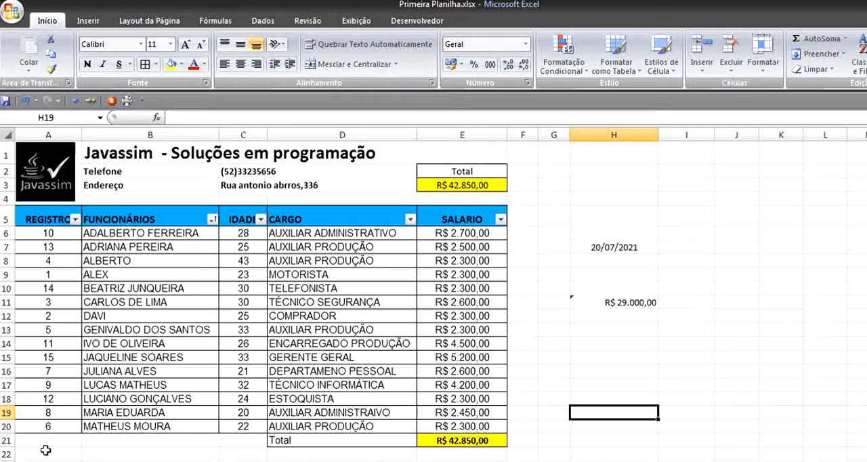
left_click(68, 461)
left_click(115, 461)
left_click(78, 460)
Step: Review the SUBTOTAL formula in E3 and the SOMA formula in H11
left_click(478, 186)
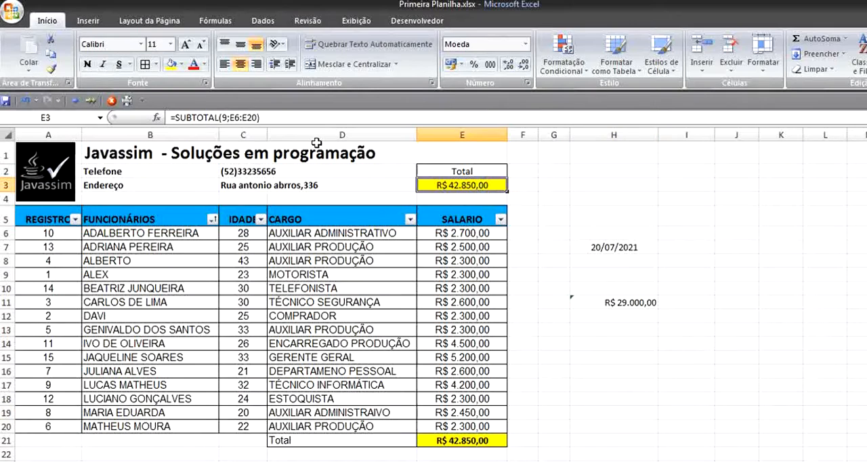
left_click(596, 302)
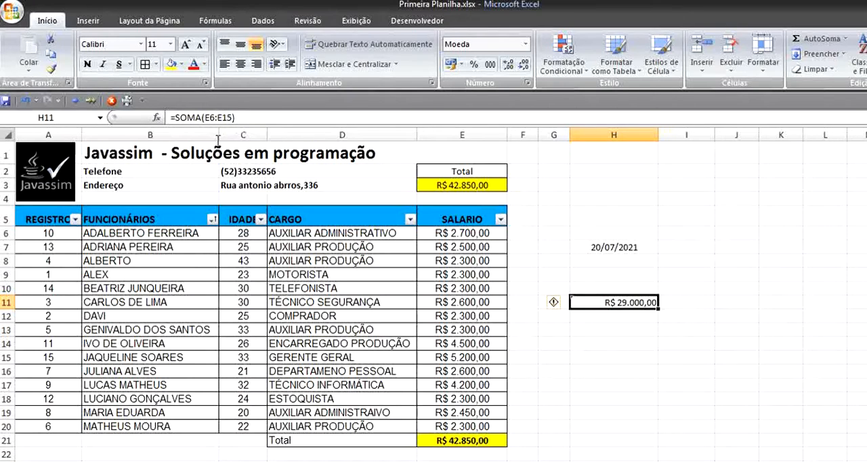
left_click(598, 372)
left_click(475, 185)
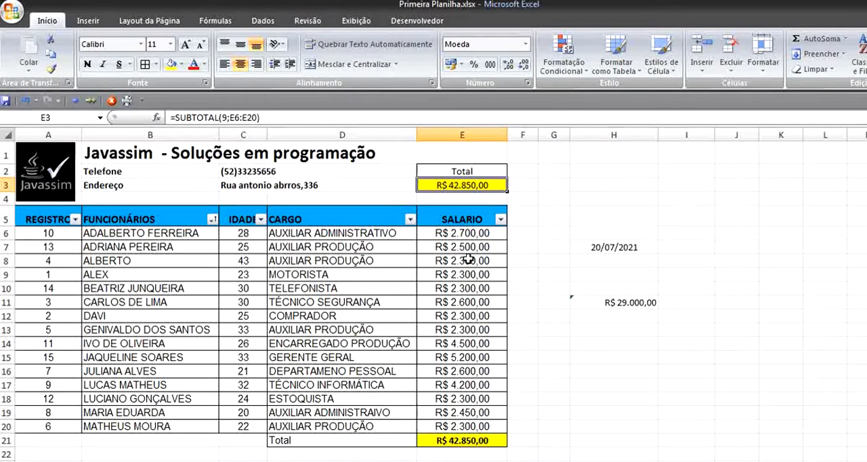
left_click(737, 288)
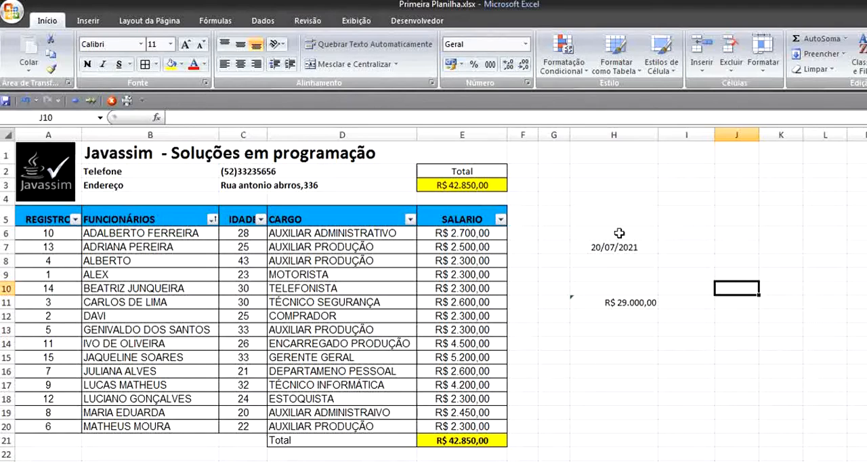
left_click(625, 211)
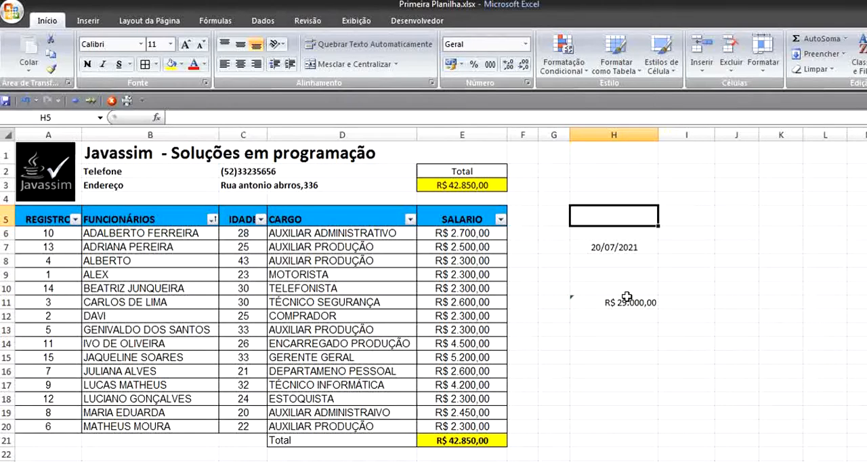
left_click(492, 188)
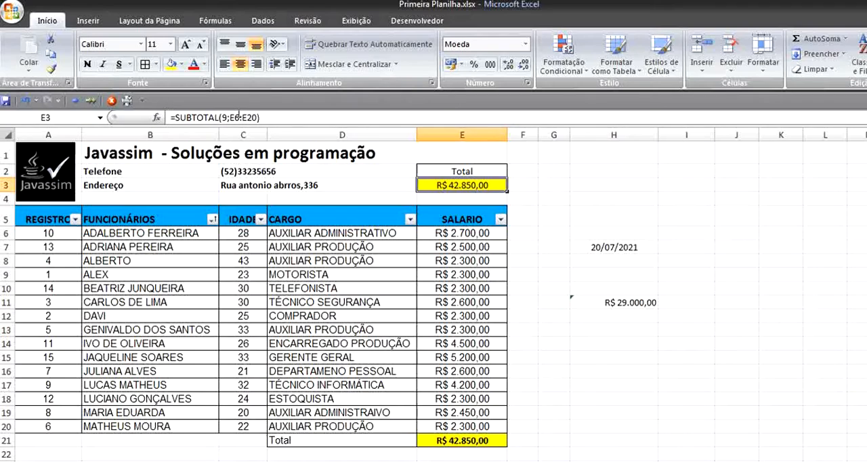
left_click(550, 269)
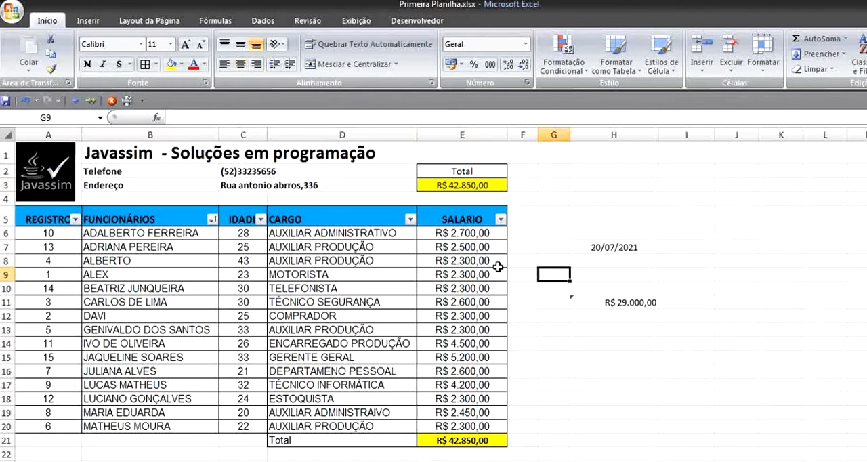